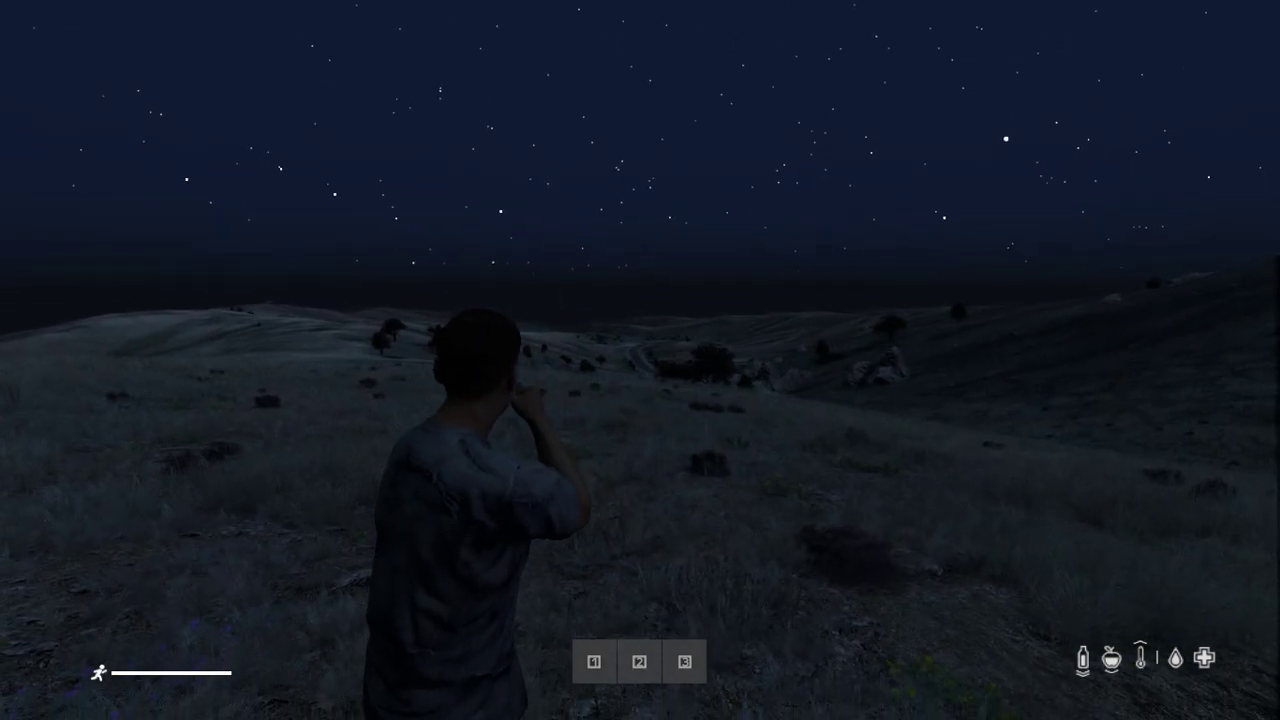
- Run the character across the night hillside in bursts, stop, and pause the game
key("w")
key("w")
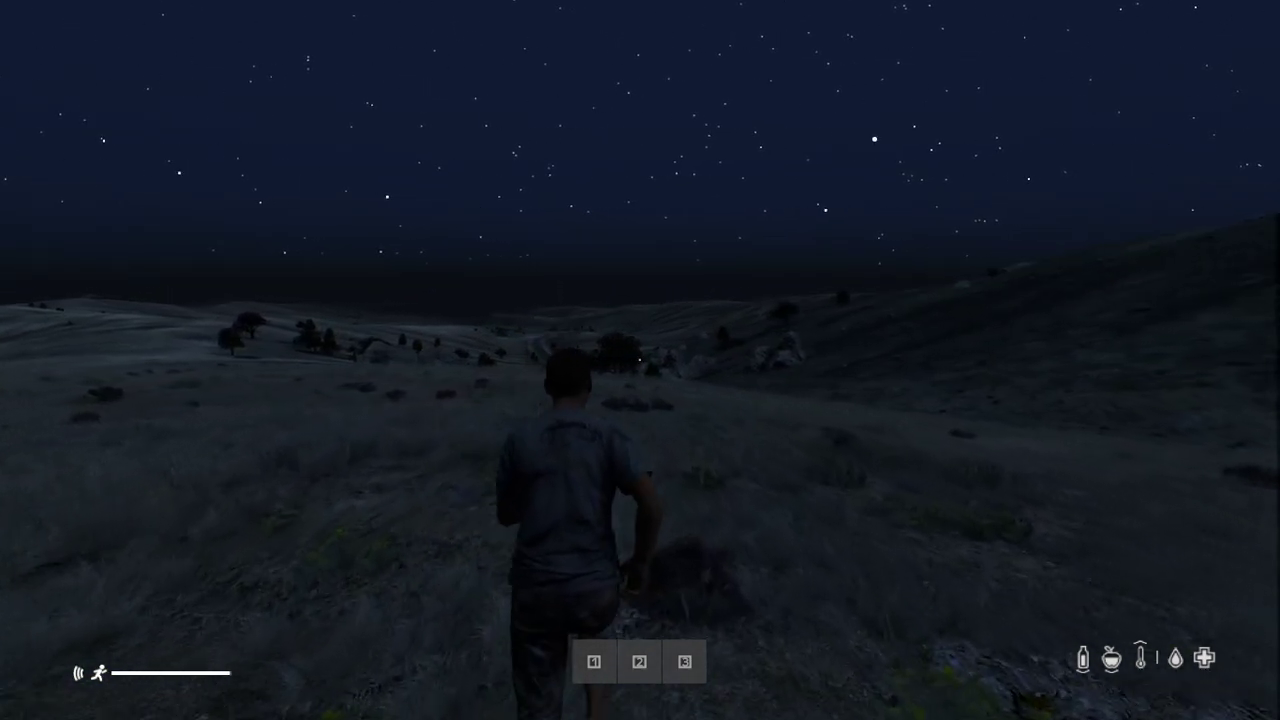
key("w")
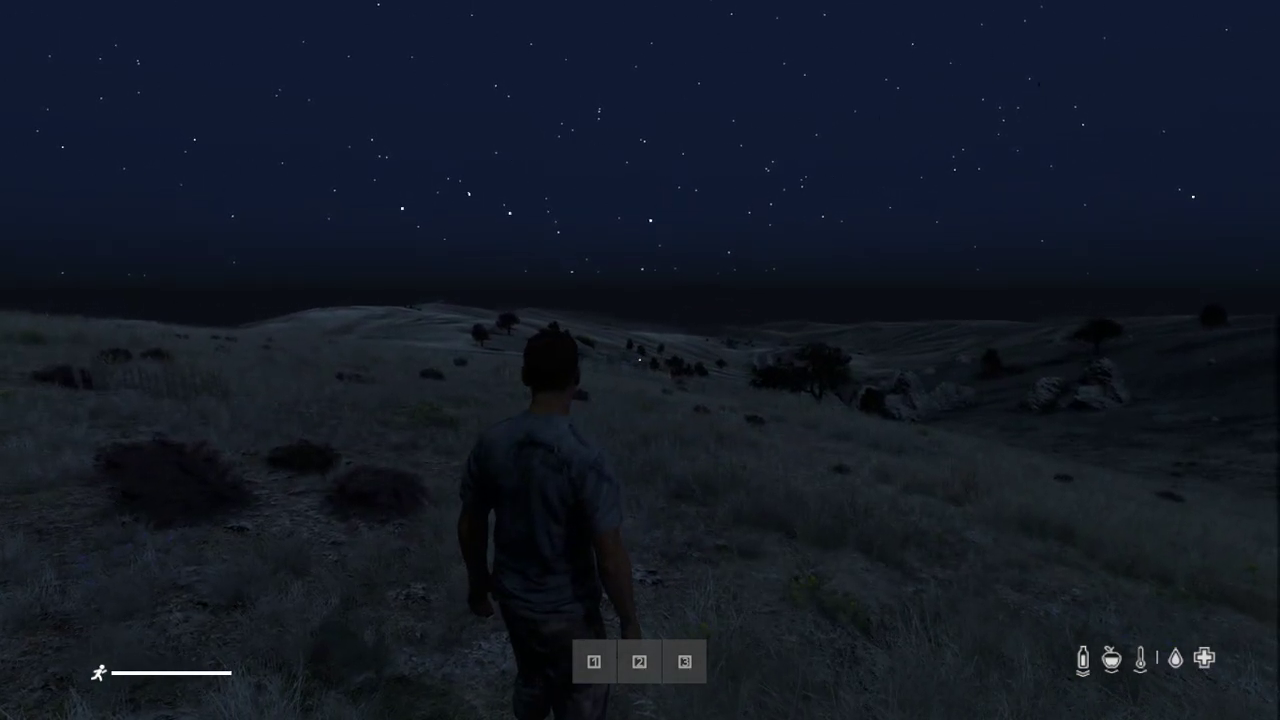
key("w")
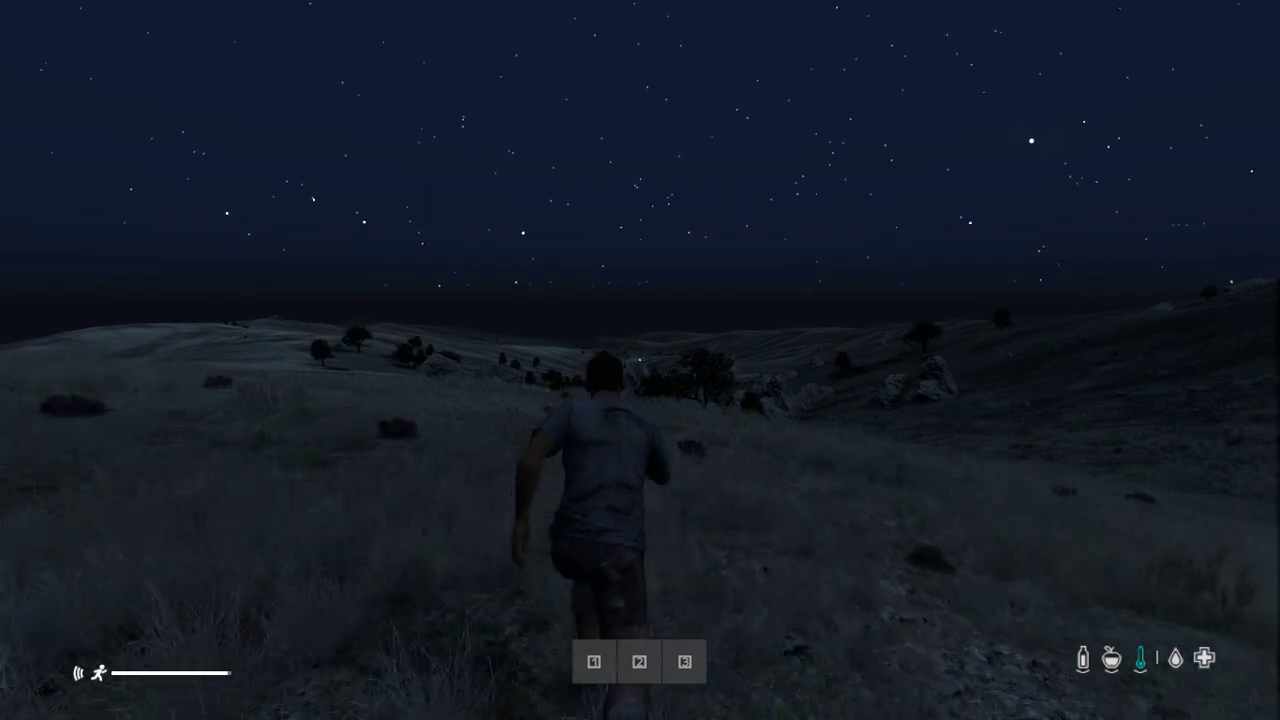
key("w")
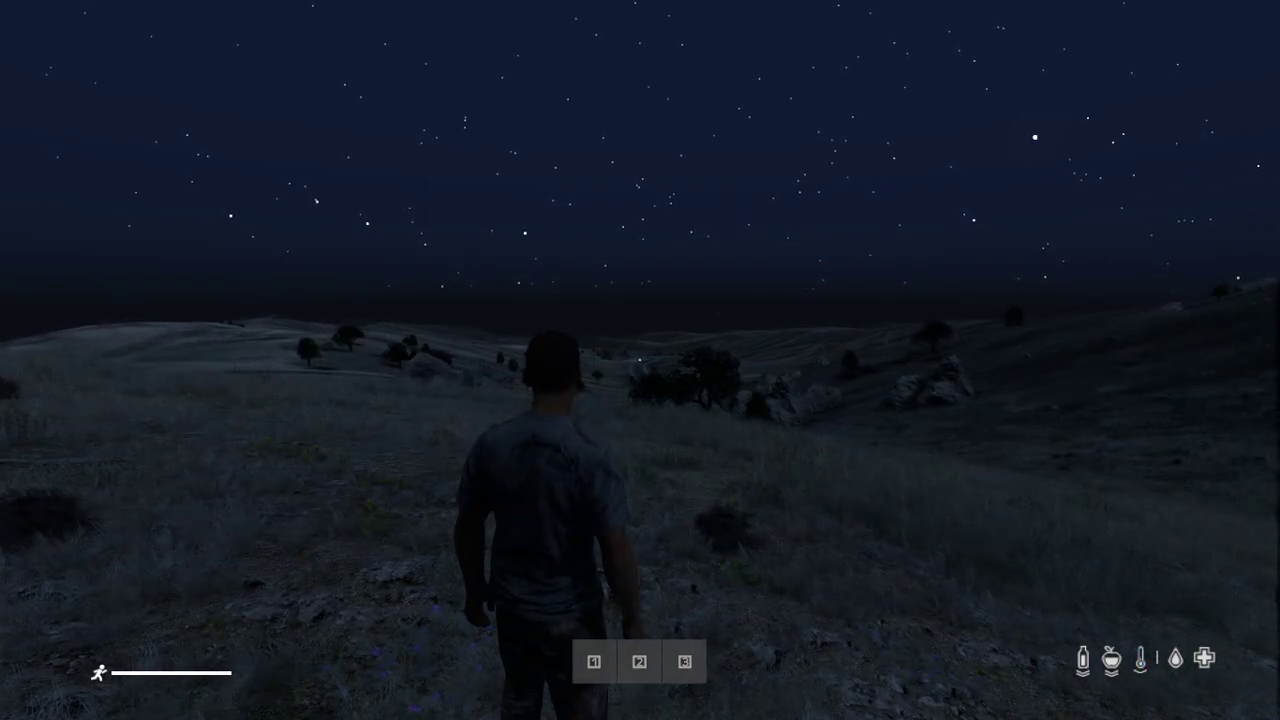
key("w")
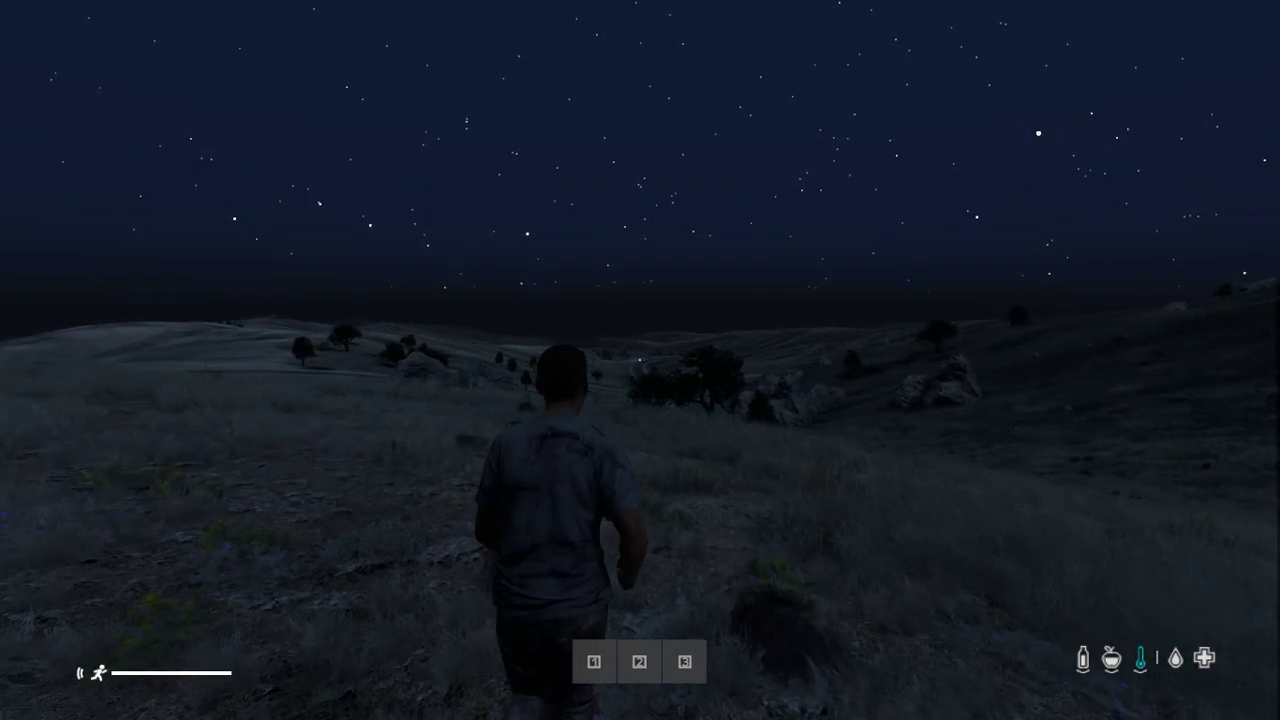
key("w")
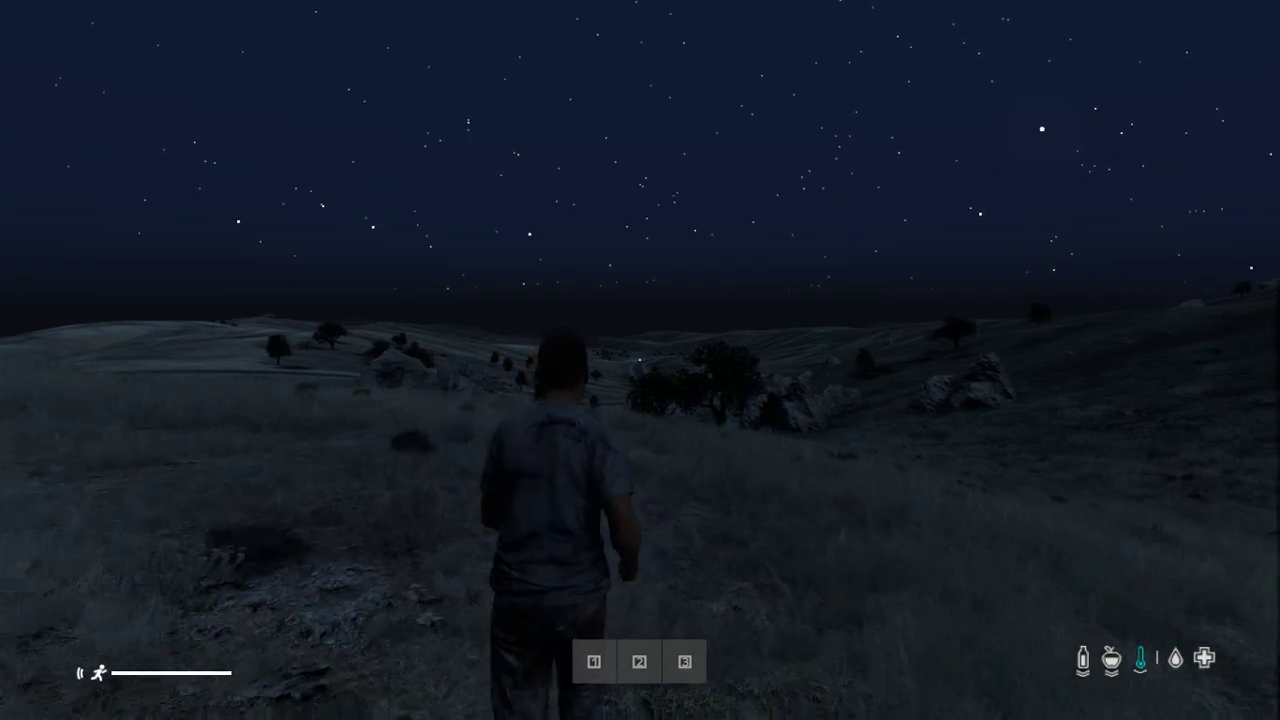
key("w")
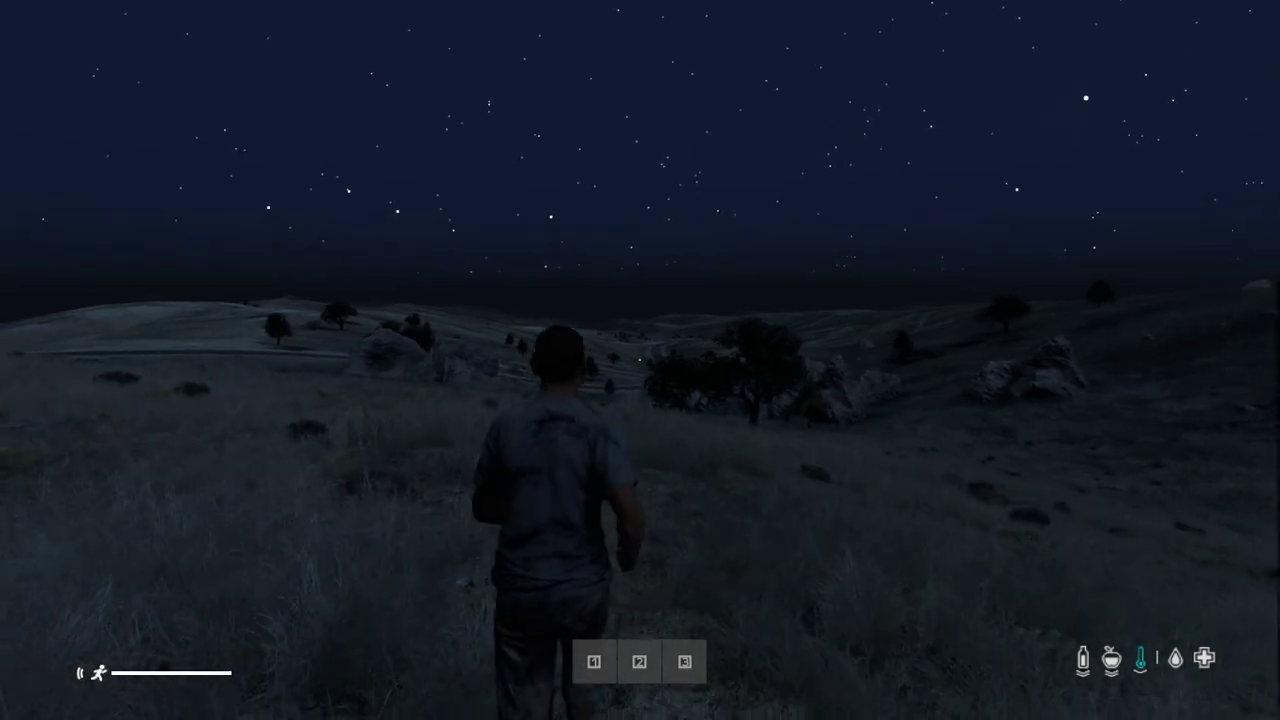
key("Escape")
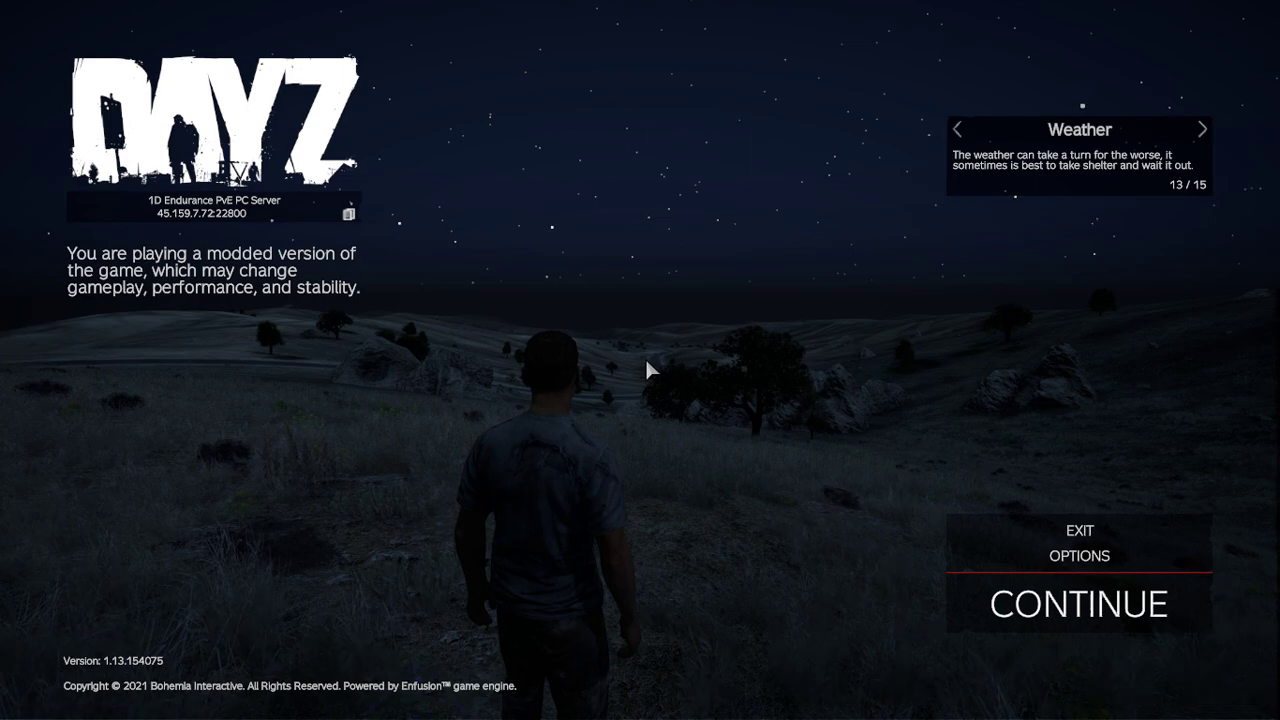
- Leave the 1D Endurance server, quit DayZ, and bring up Steam and then the Nitrado page in Chrome
left_click(1068, 533)
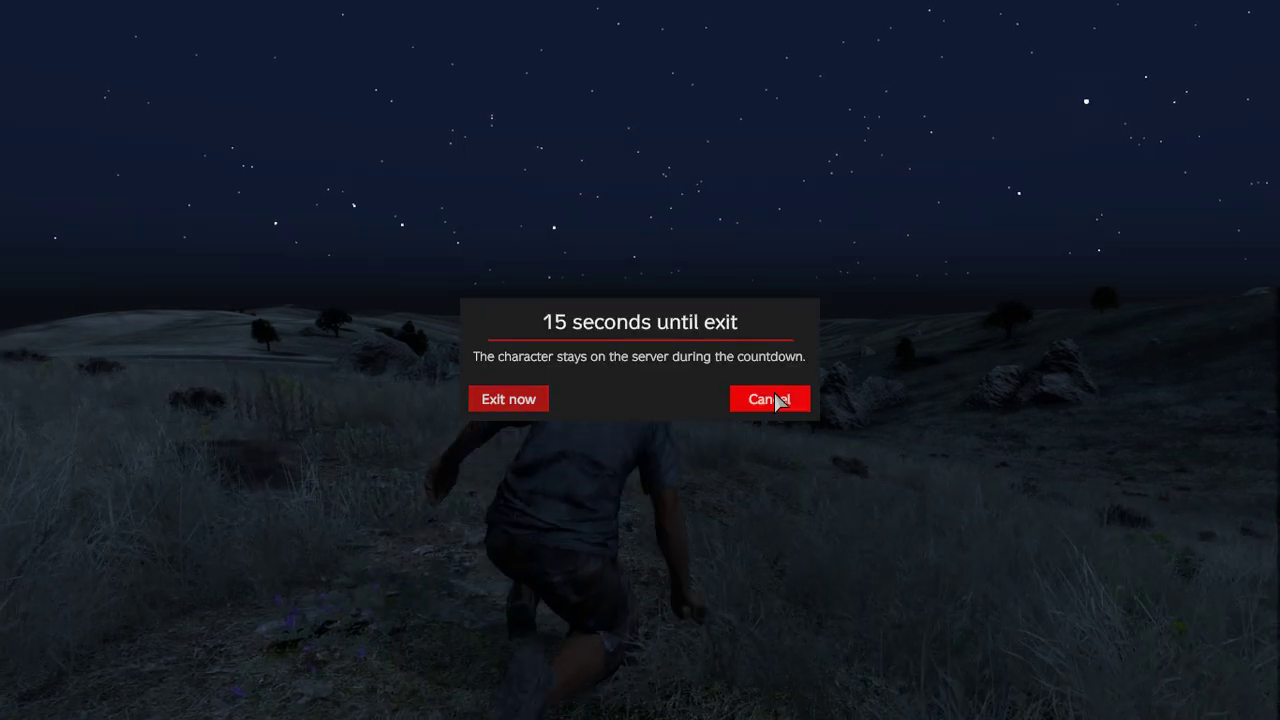
left_click(509, 399)
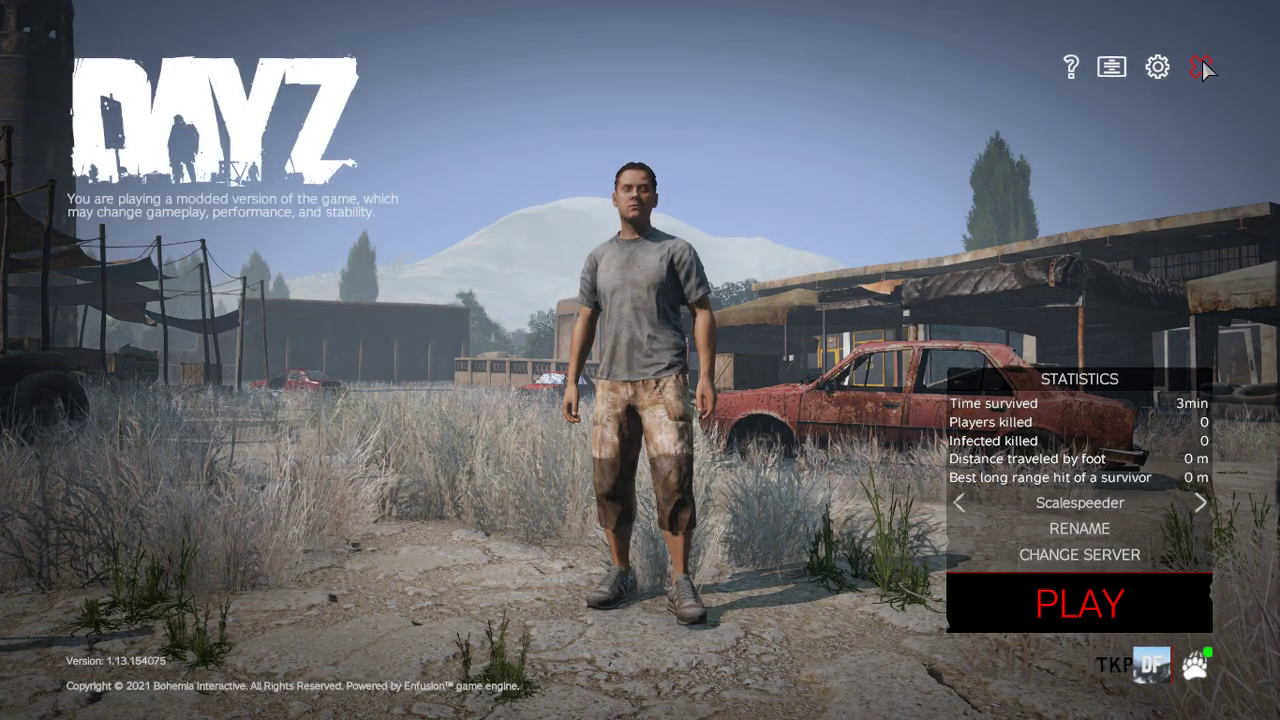
left_click(1201, 67)
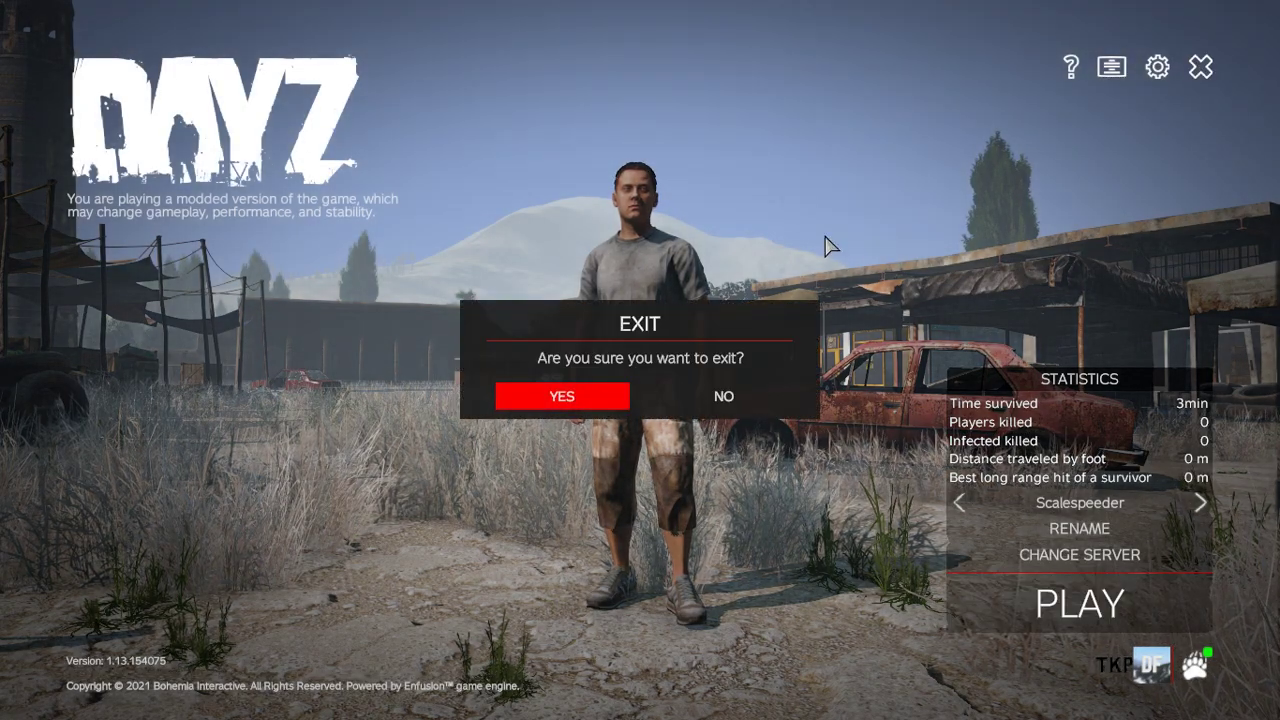
left_click(603, 390)
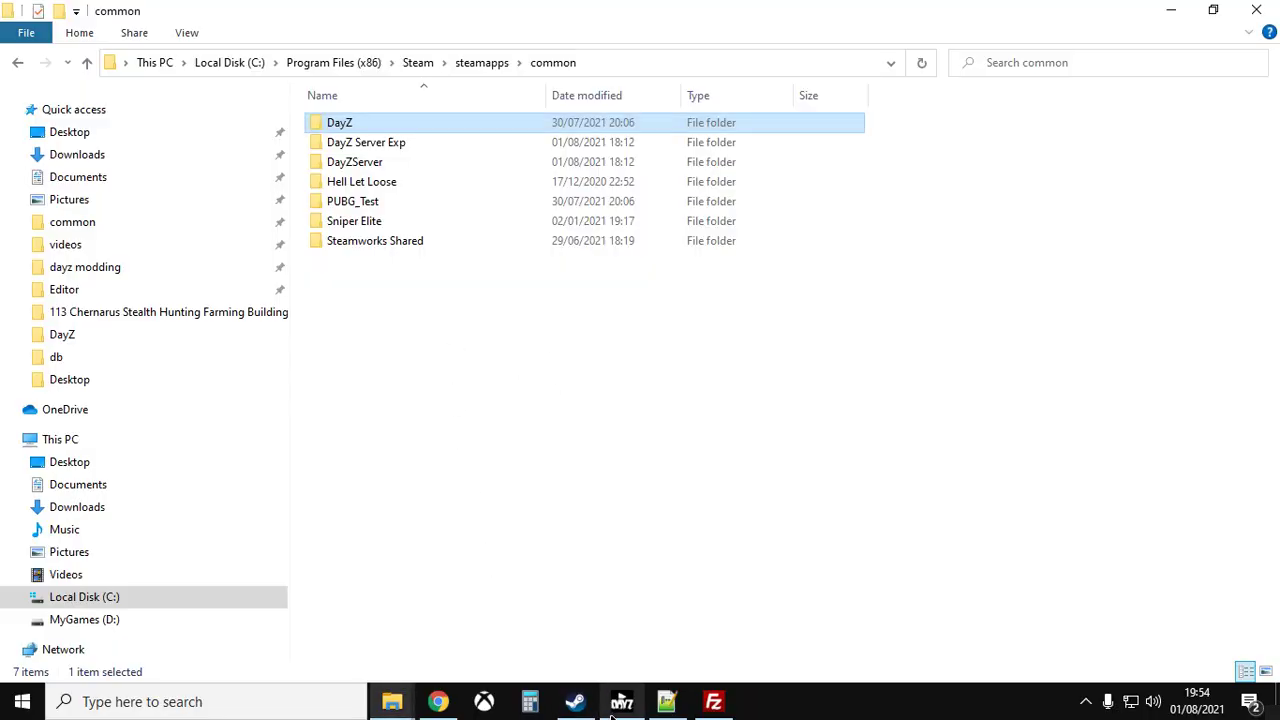
left_click(575, 702)
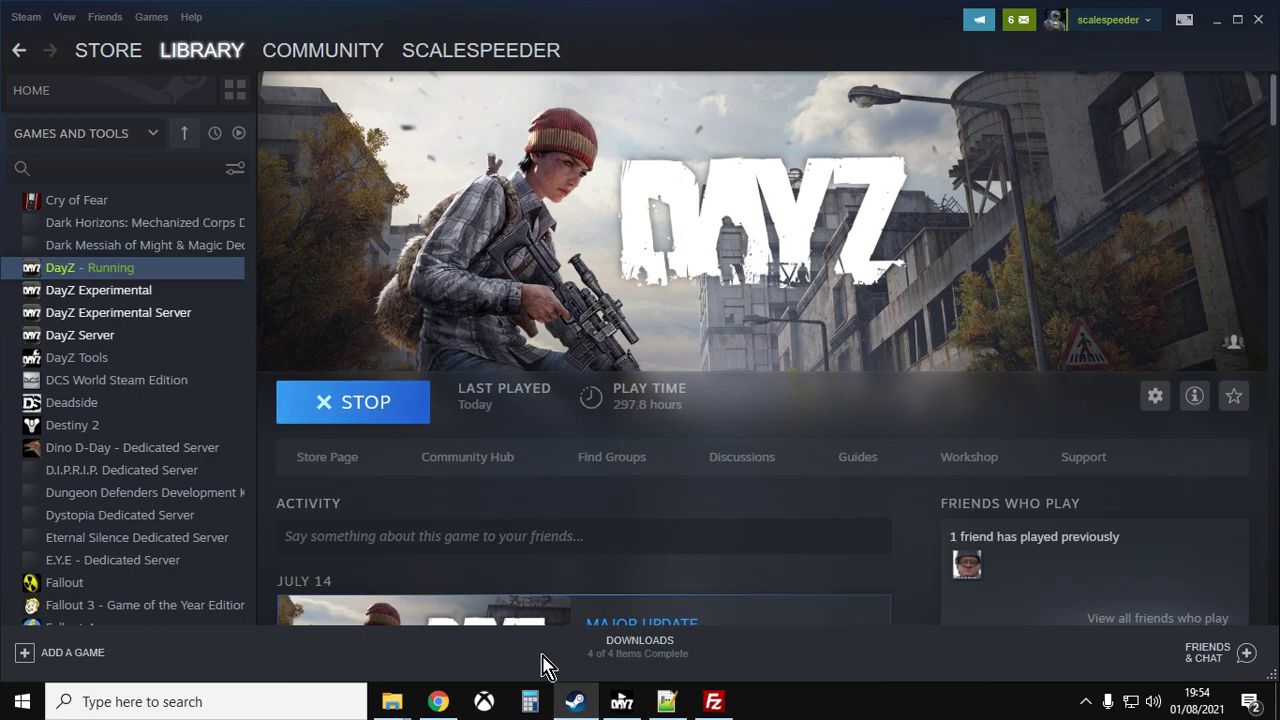
left_click(450, 702)
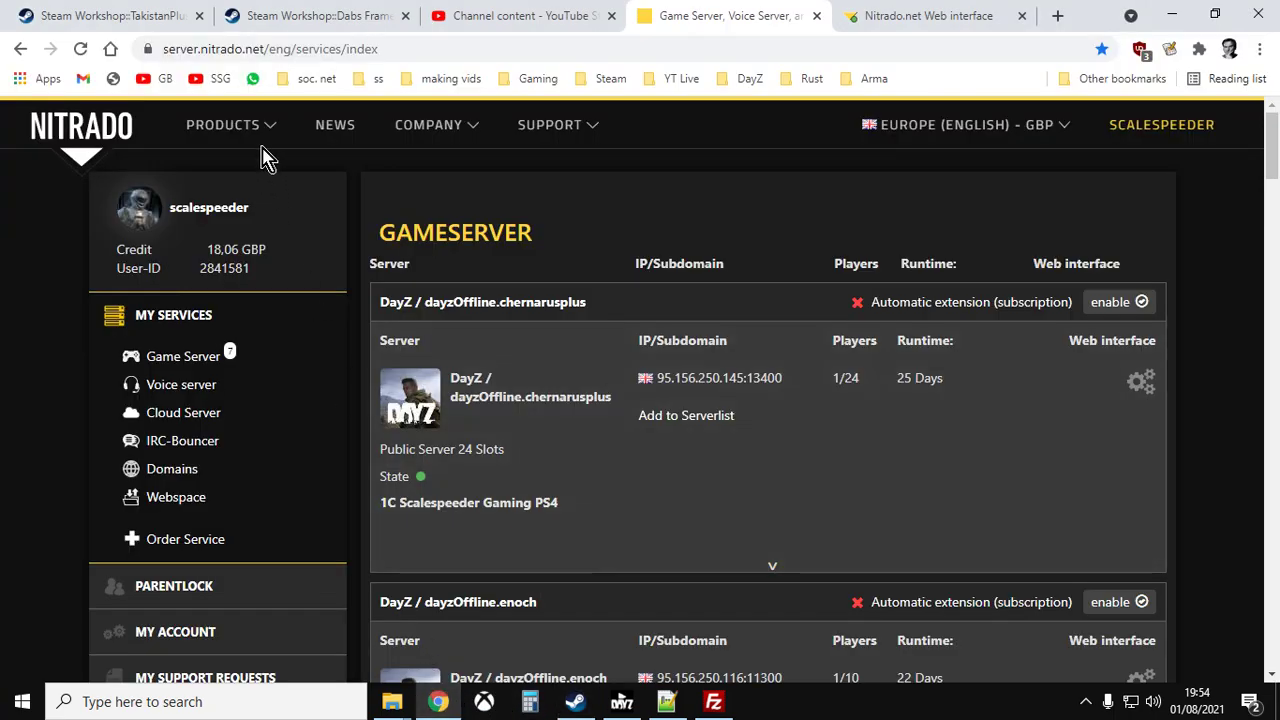
- Read through the TakistanPlus workshop description, then switch to the Dabs Framework workshop page
left_click(130, 20)
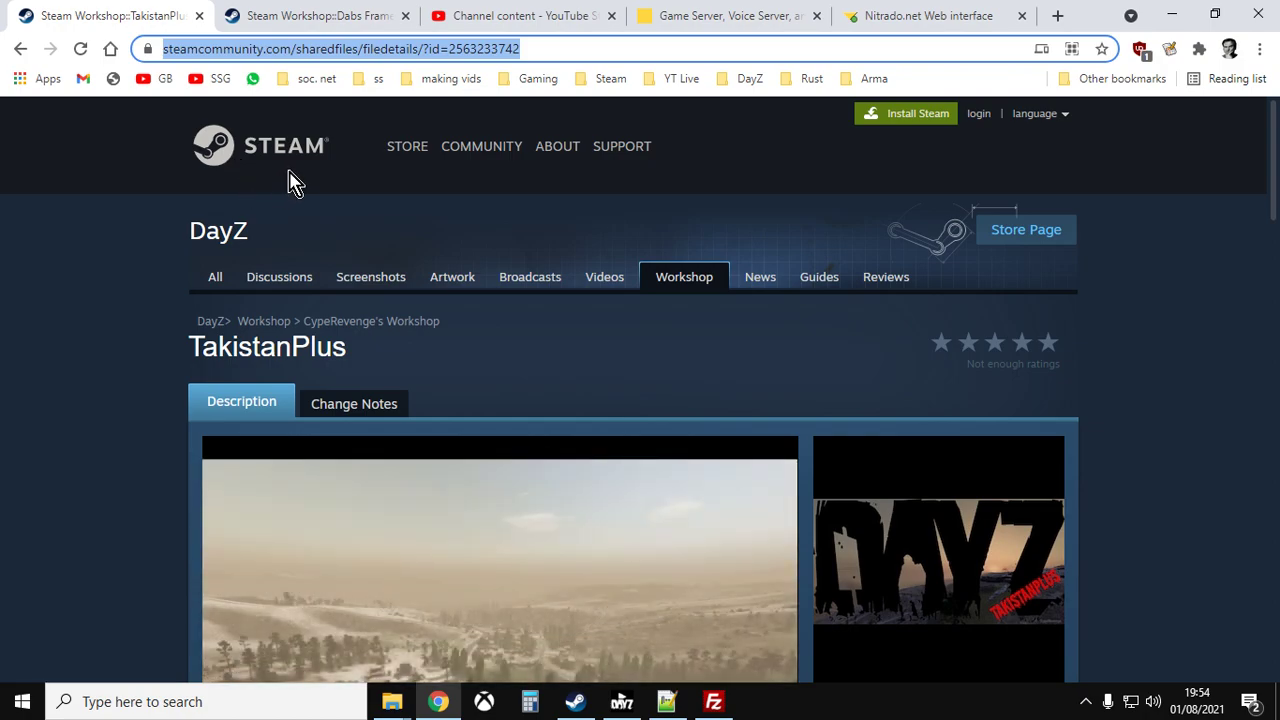
scroll(307, 266, "down", 1)
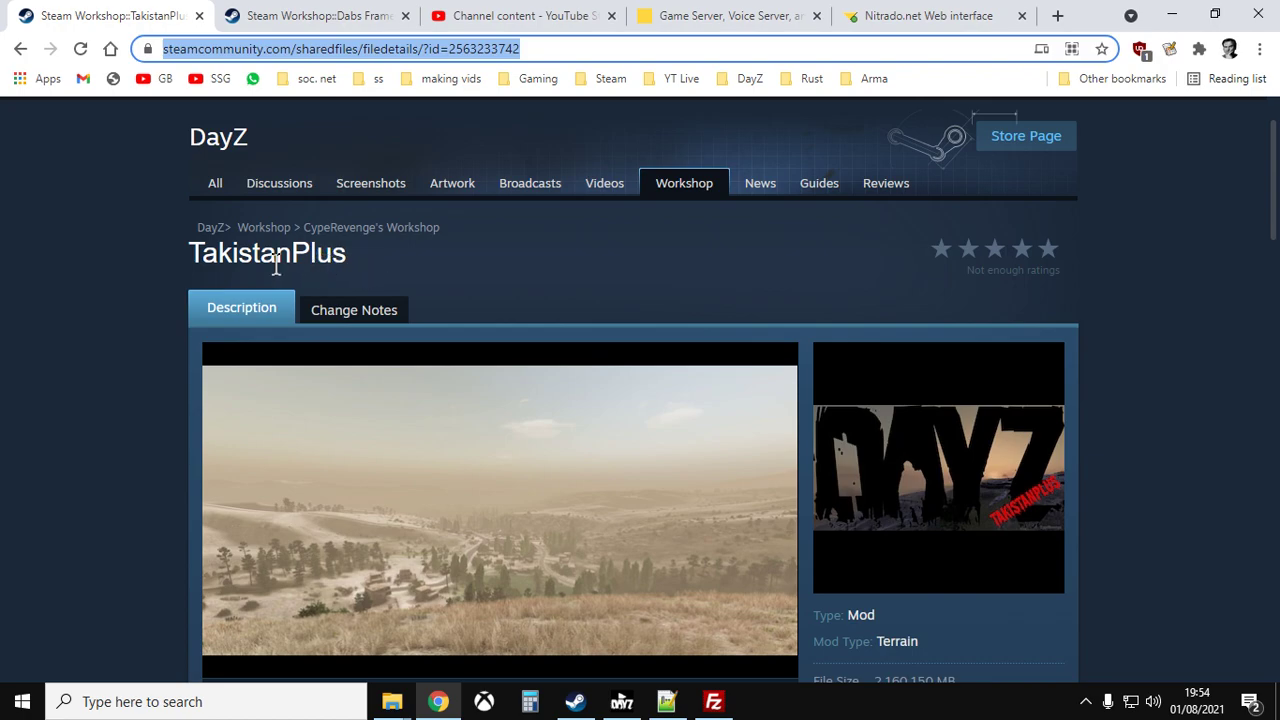
scroll(400, 277, "down", 4)
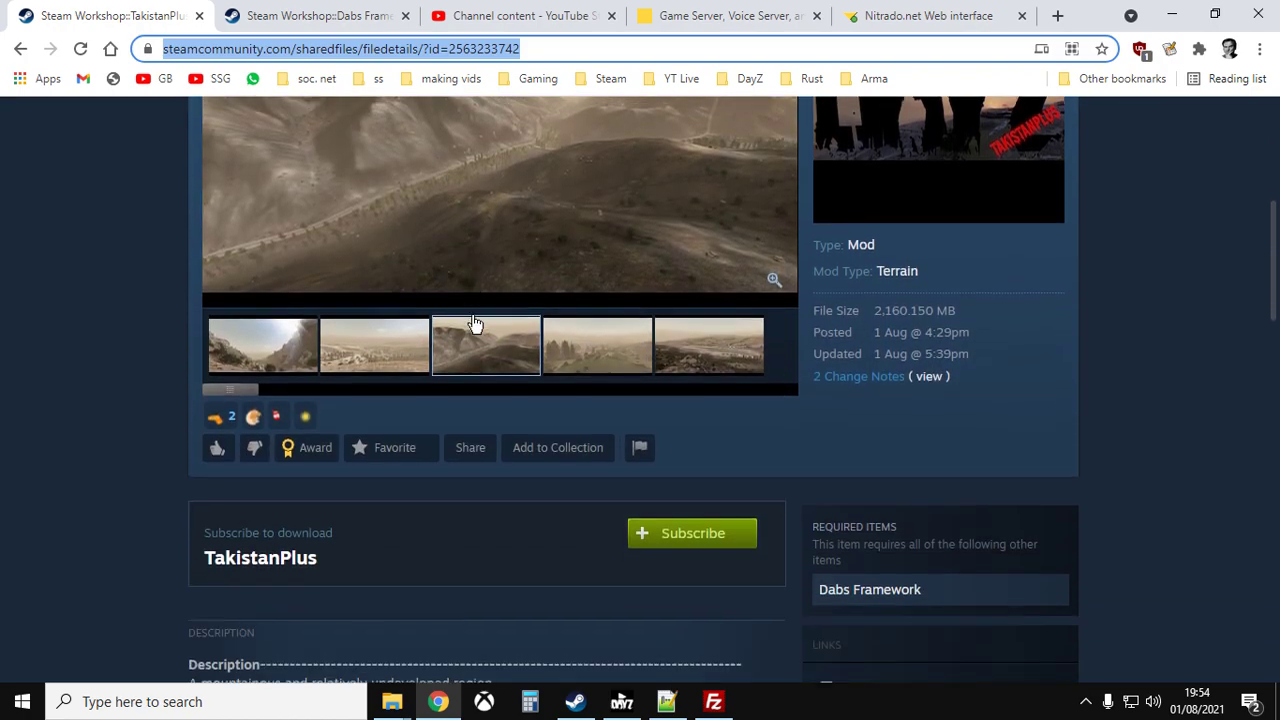
scroll(472, 324, "down", 3)
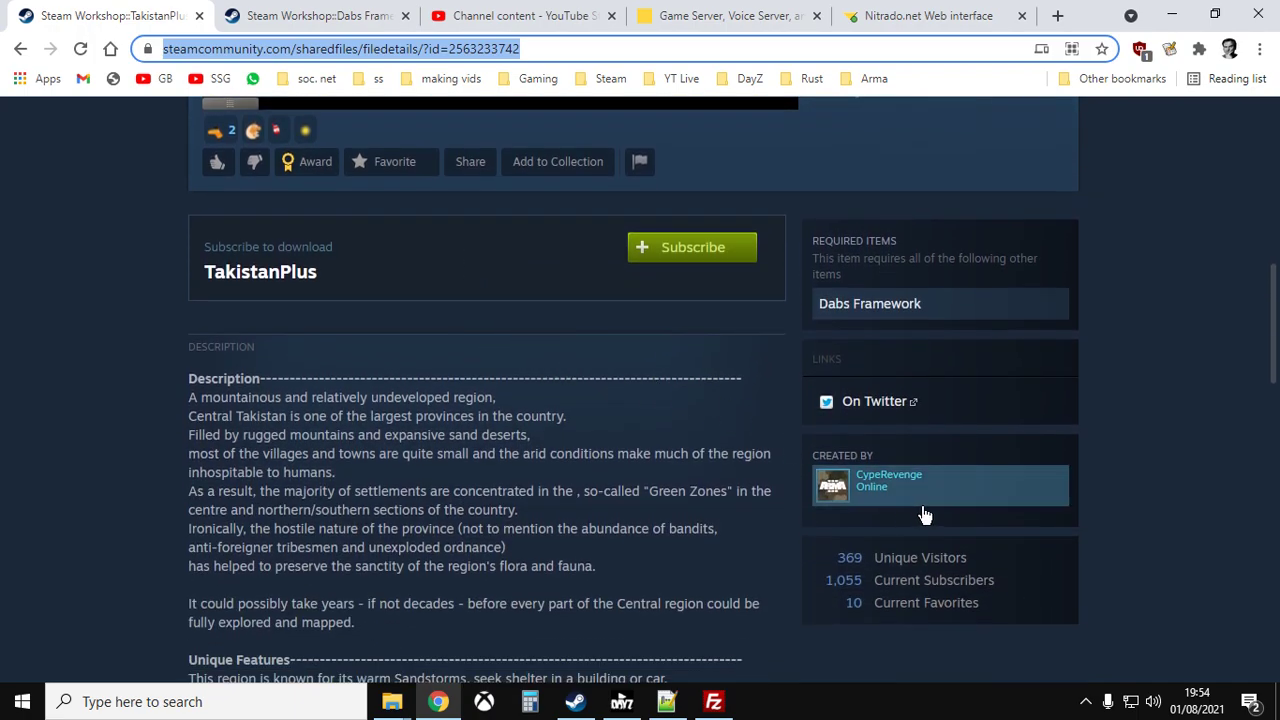
scroll(479, 525, "down", 1)
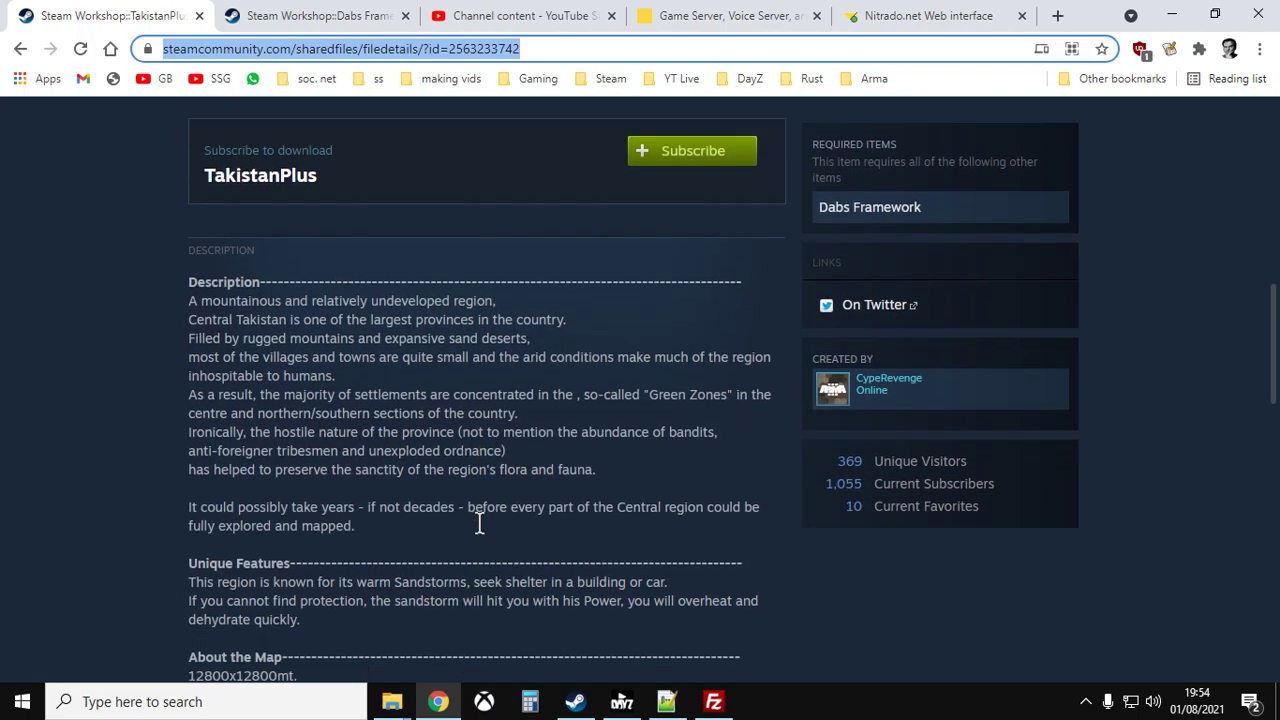
scroll(479, 525, "down", 1)
scroll(483, 520, "down", 4)
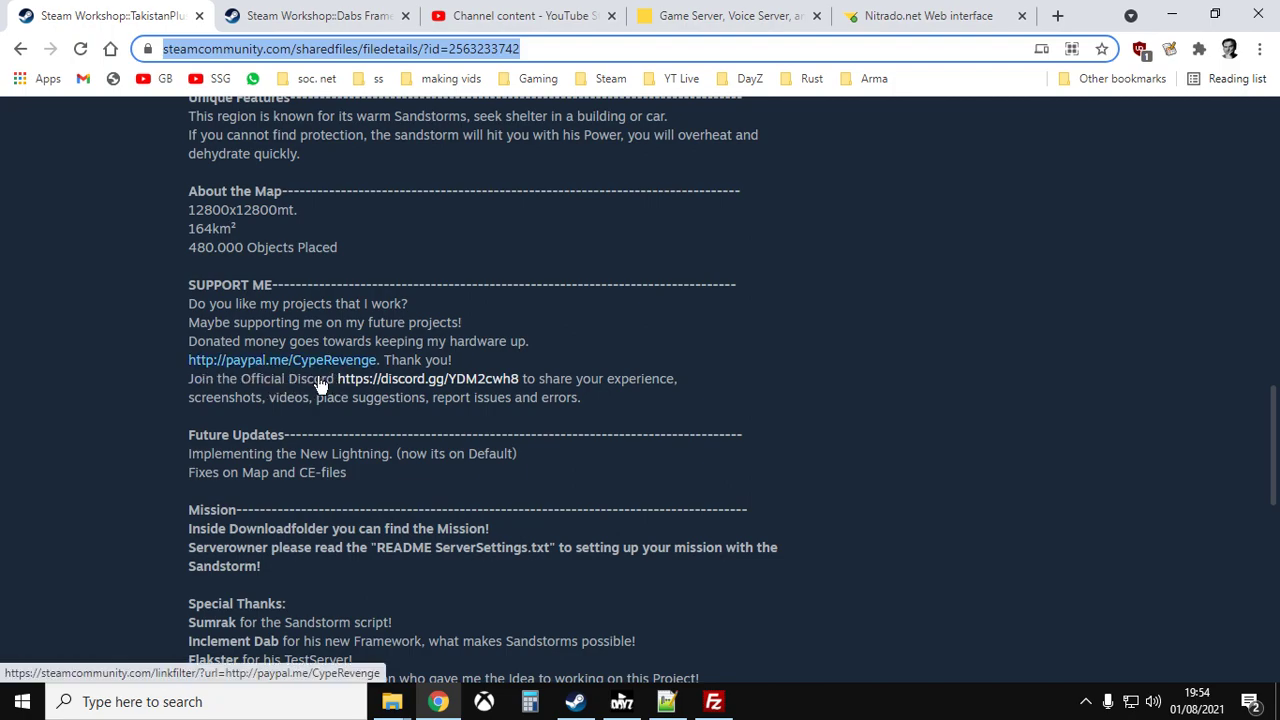
scroll(320, 385, "up", 10)
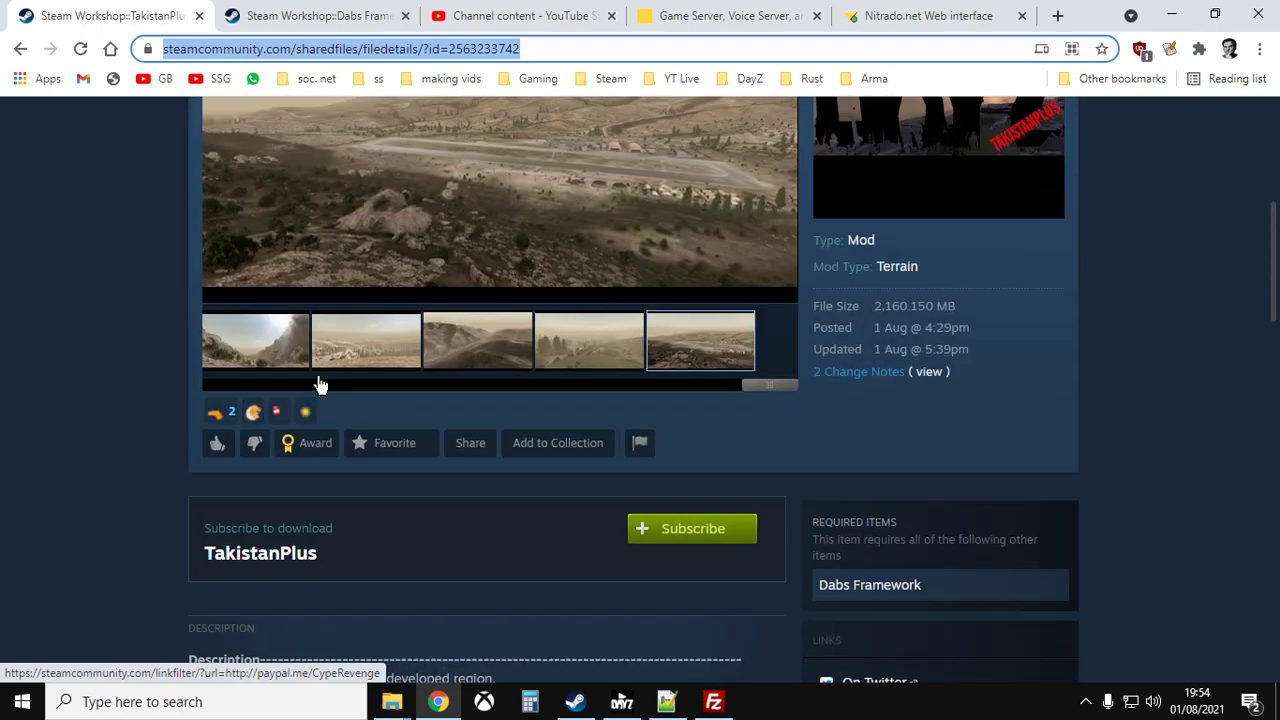
scroll(645, 498, "up", 2)
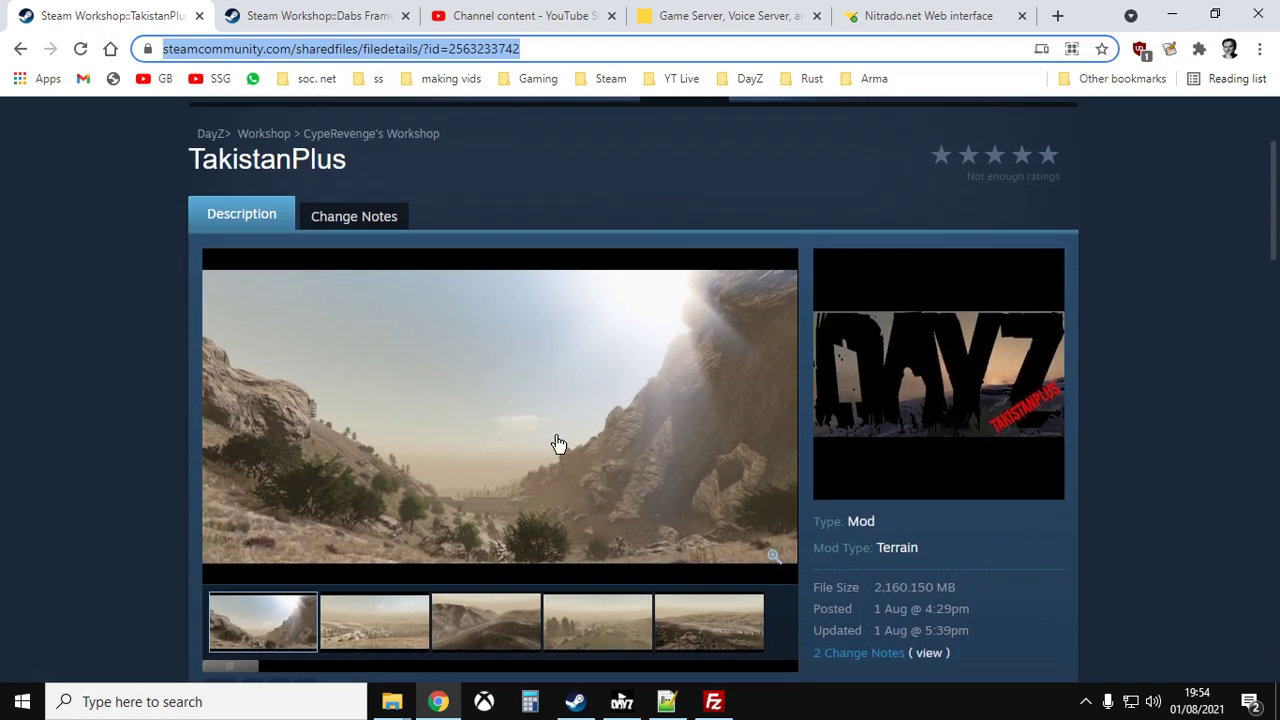
left_click(270, 20)
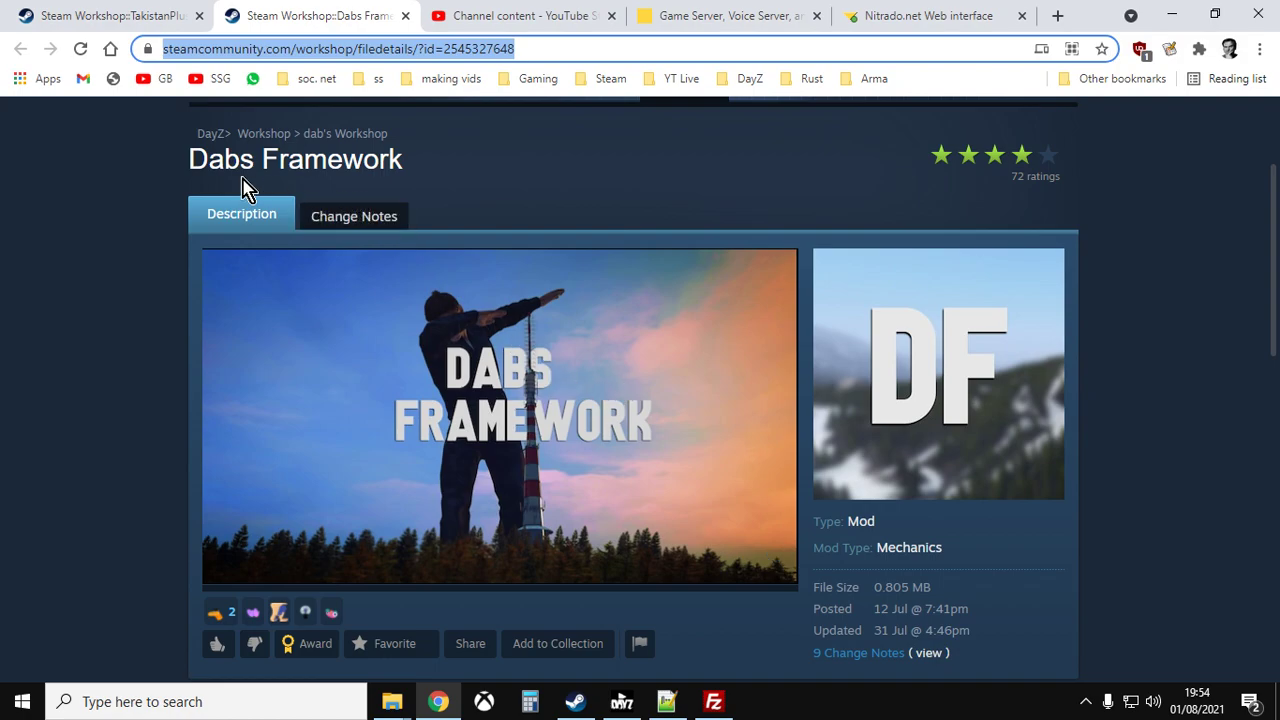
- Review the Dabs Framework page (Mechanics, 0.805 MB), then switch to the DayZ launcher
scroll(465, 318, "down", 5)
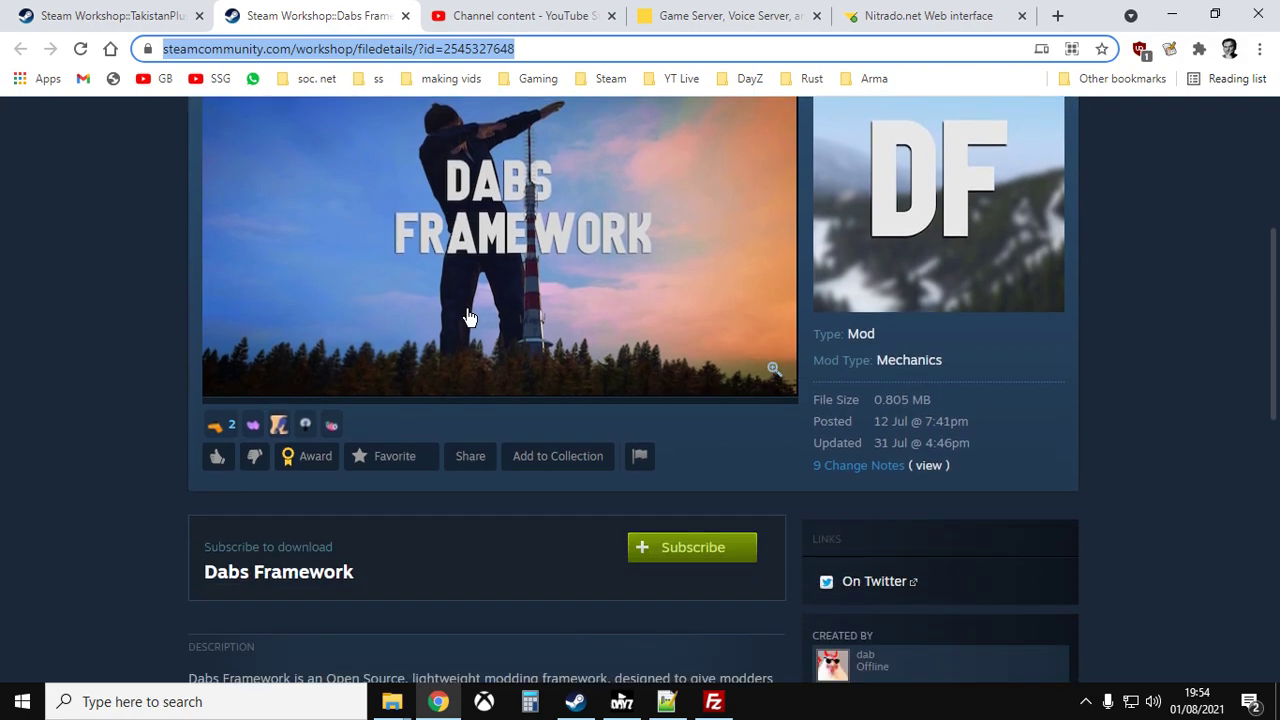
scroll(689, 306, "down", 5)
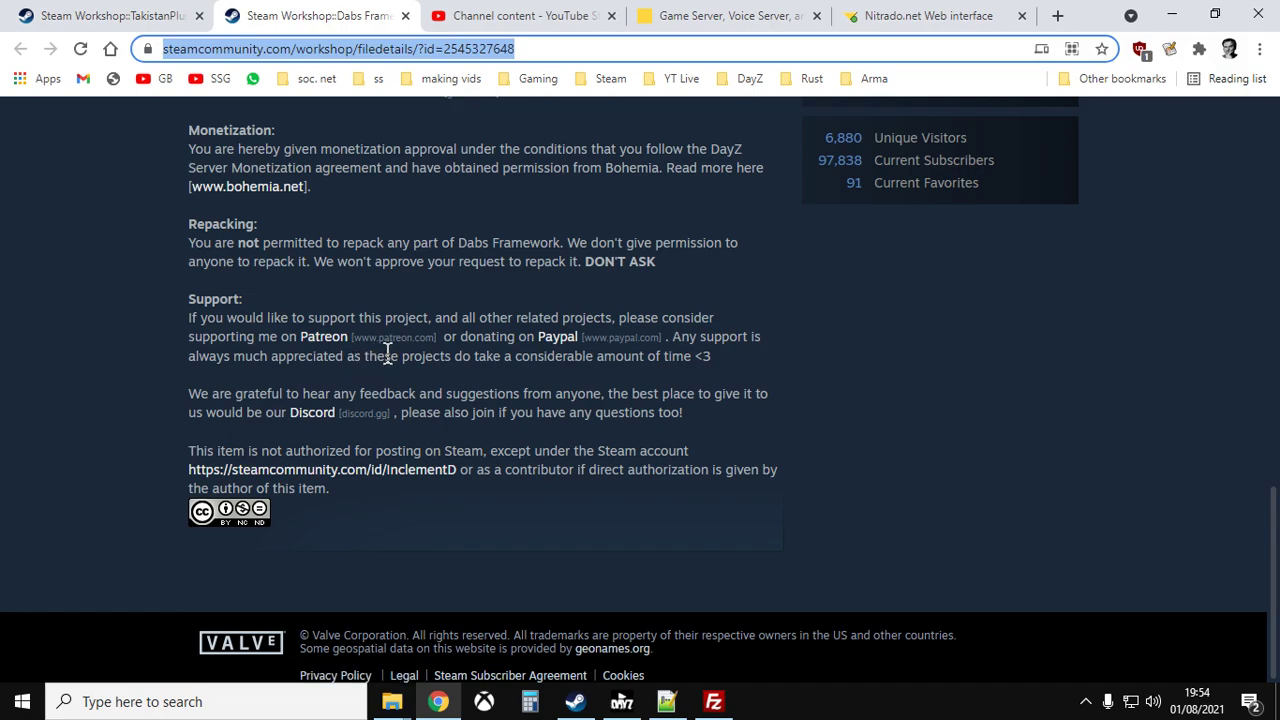
scroll(387, 355, "up", 10)
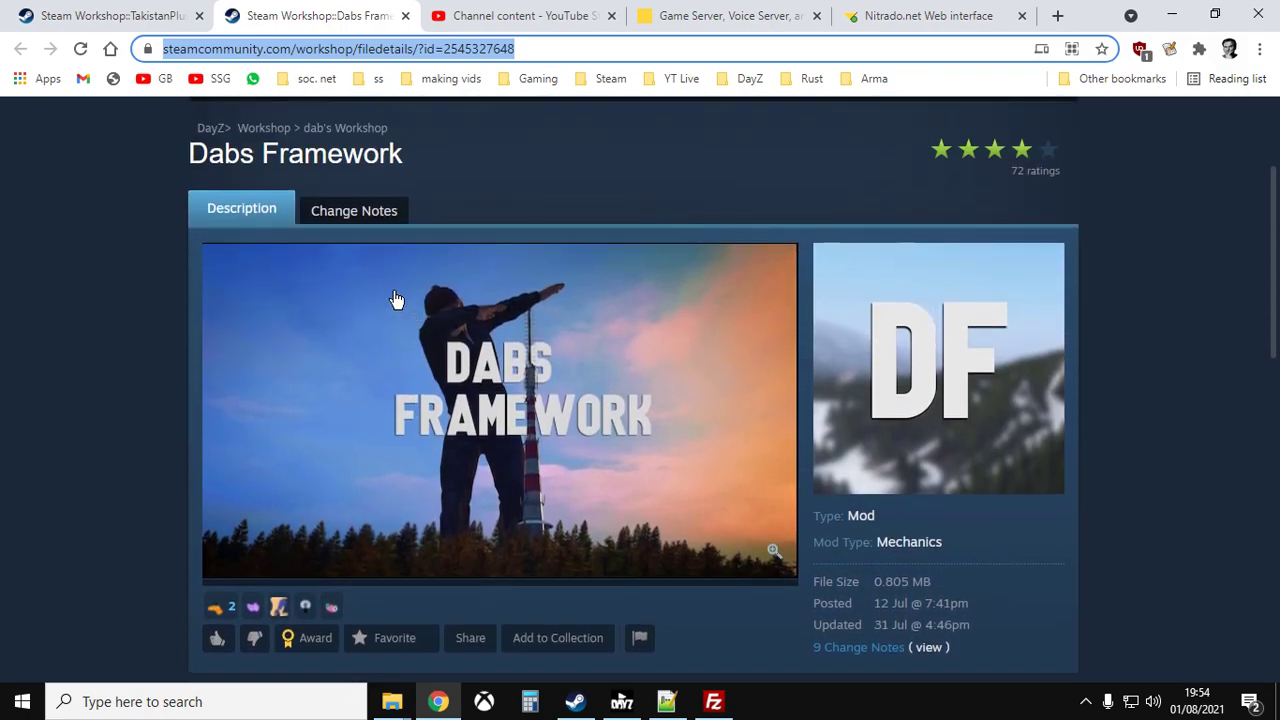
left_click(621, 702)
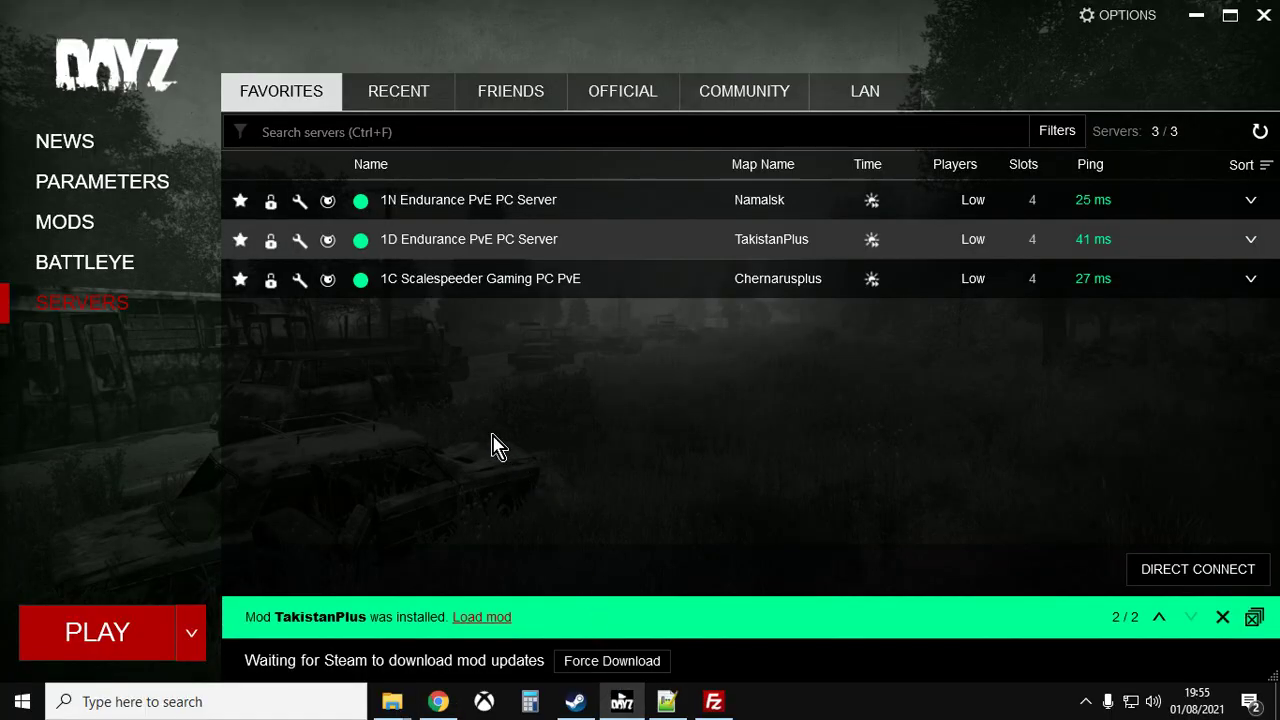
- Check the launcher's mods list for Dabs Framework and TakistanPlus, then bring FileZilla forward
left_click(55, 228)
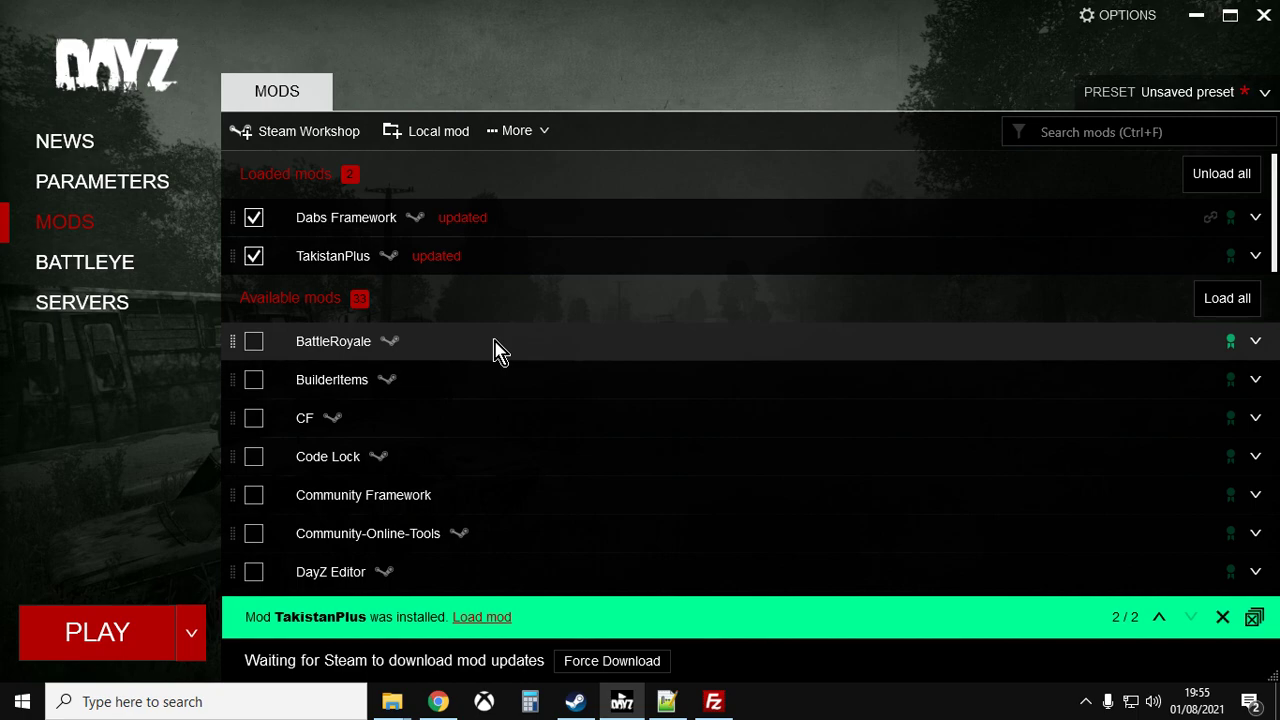
left_click(713, 701)
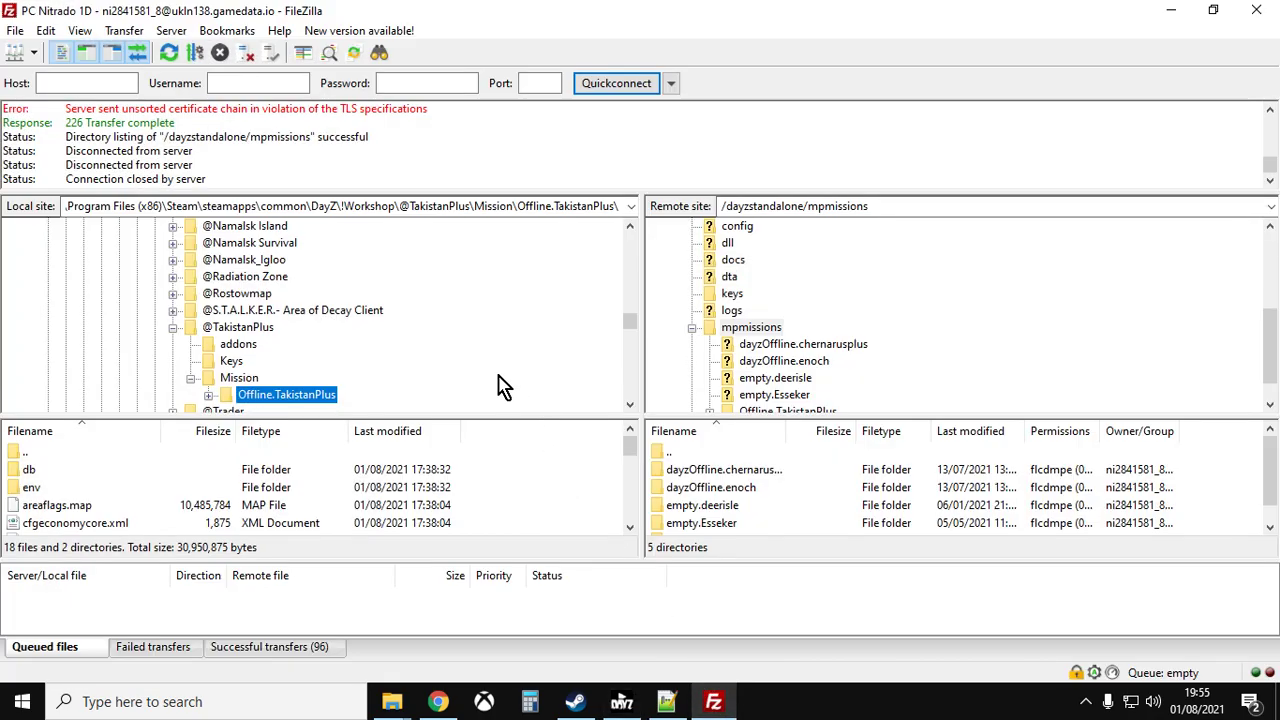
- Show the local DayZ game folder beside the server's /dayzstandalone folder
scroll(337, 314, "up", 15)
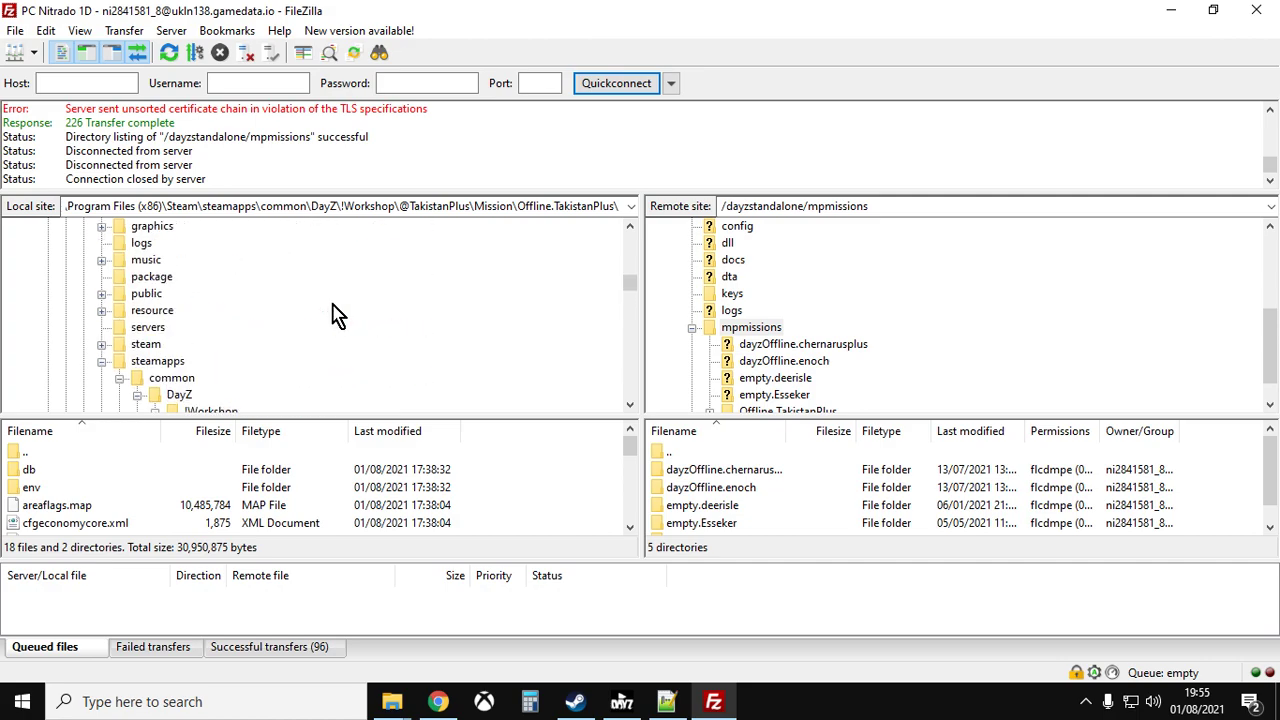
scroll(294, 337, "down", 1)
left_click(190, 345)
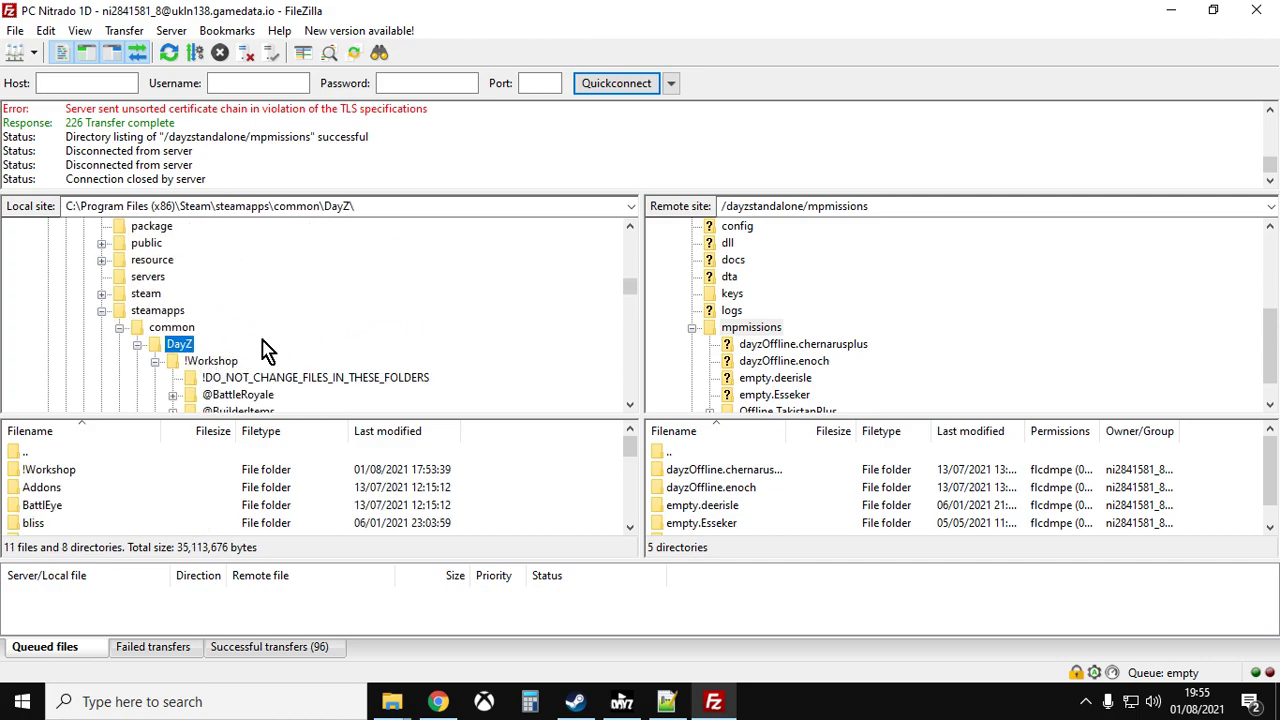
scroll(845, 337, "up", 4)
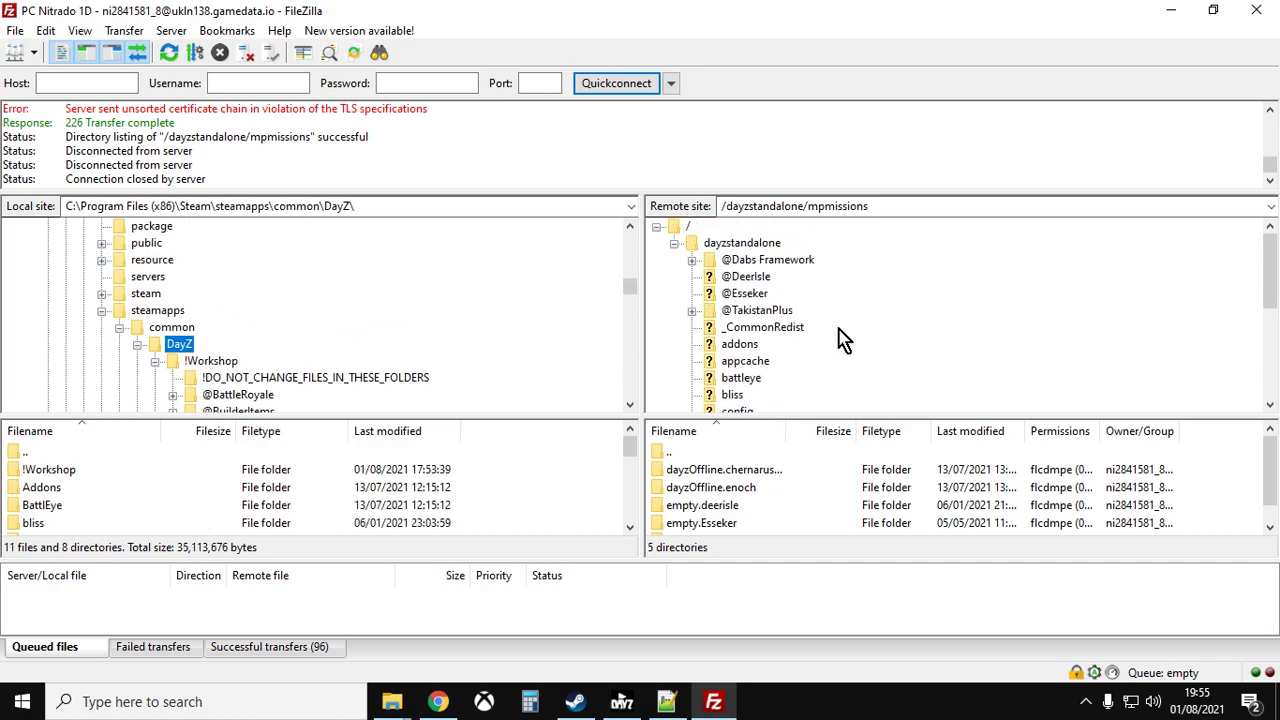
left_click(722, 250)
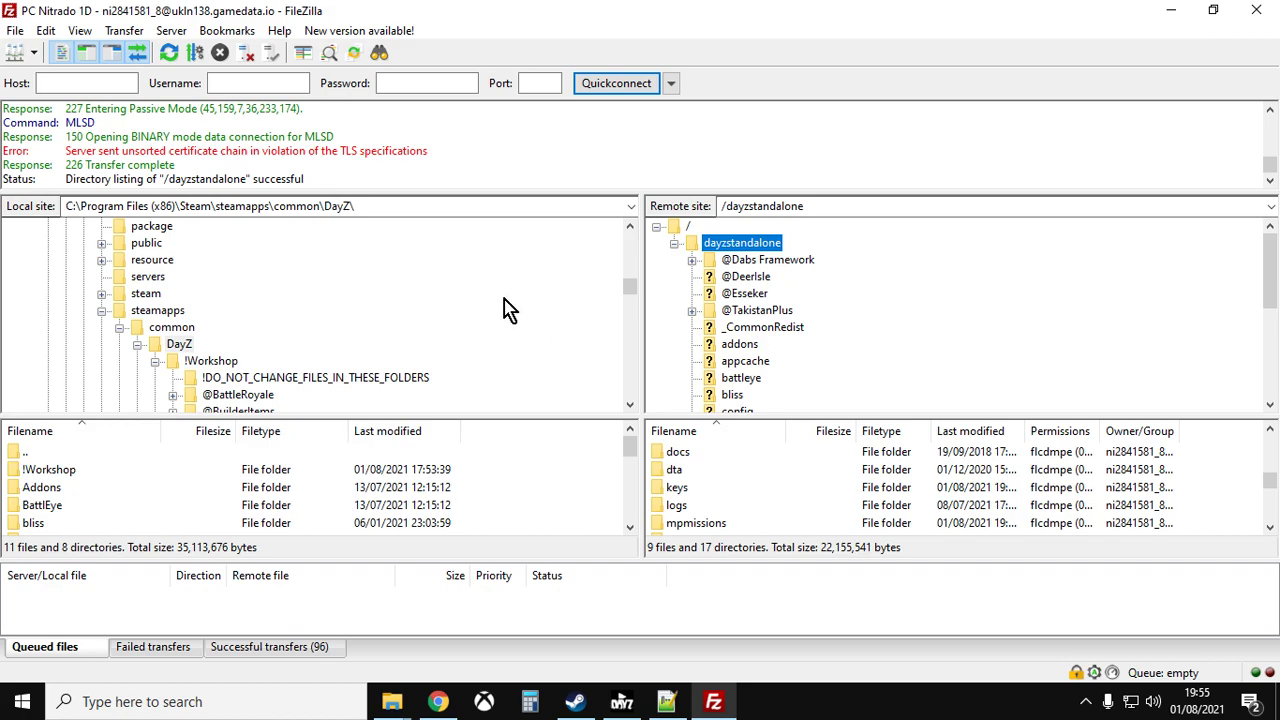
scroll(505, 307, "down", 1)
scroll(505, 307, "down", 1)
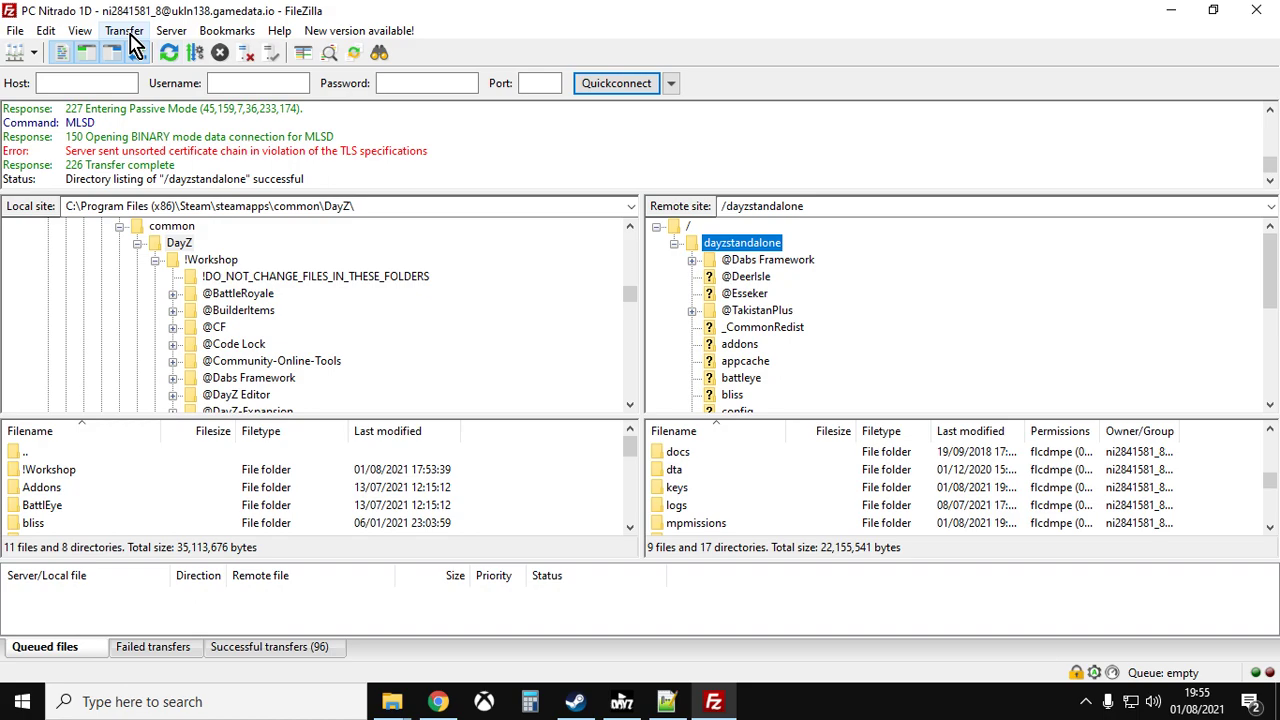
left_click(15, 32)
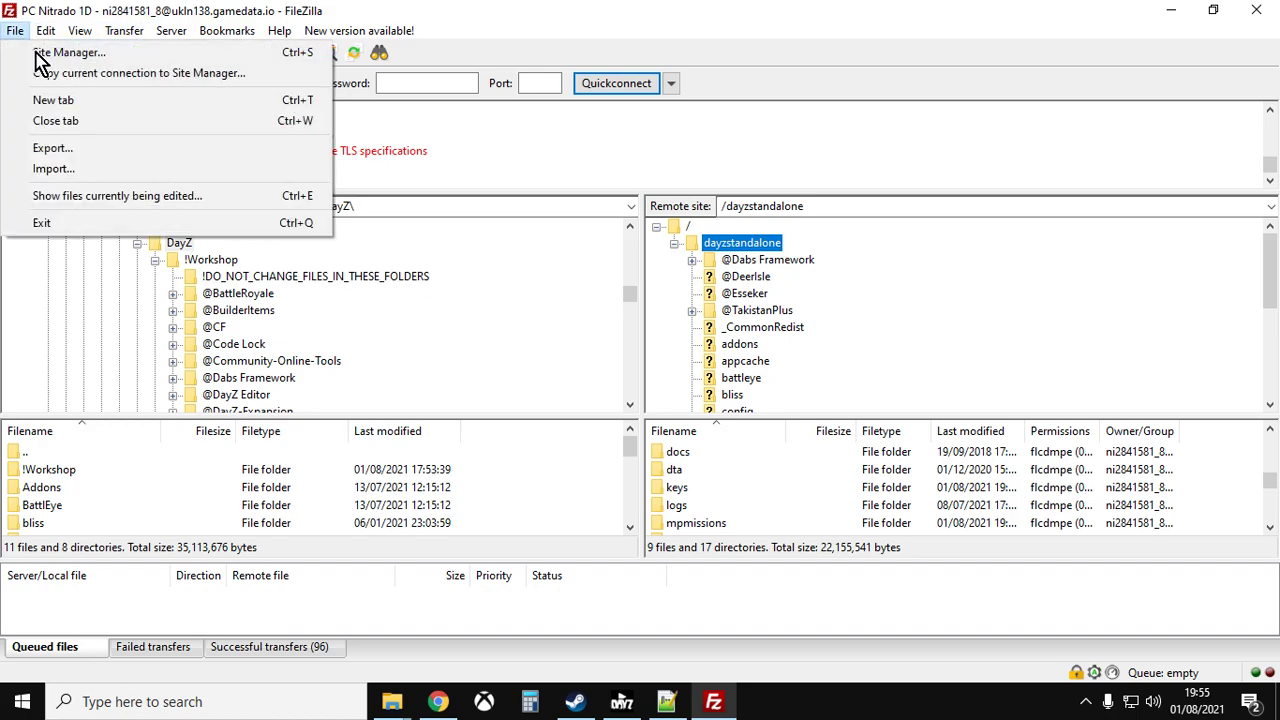
- Reconnect to PC Nitrado 1D from the Site Manager and open the remote dayzstandalone folder
left_click(36, 49)
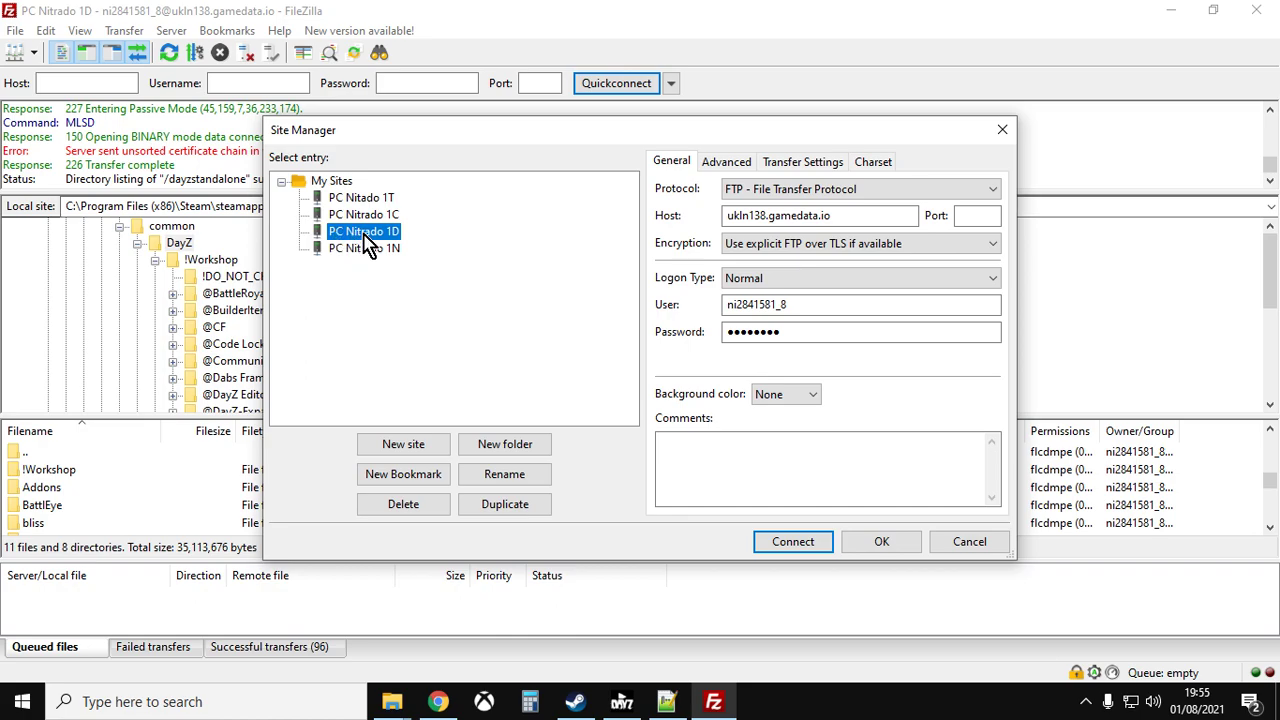
left_click(793, 542)
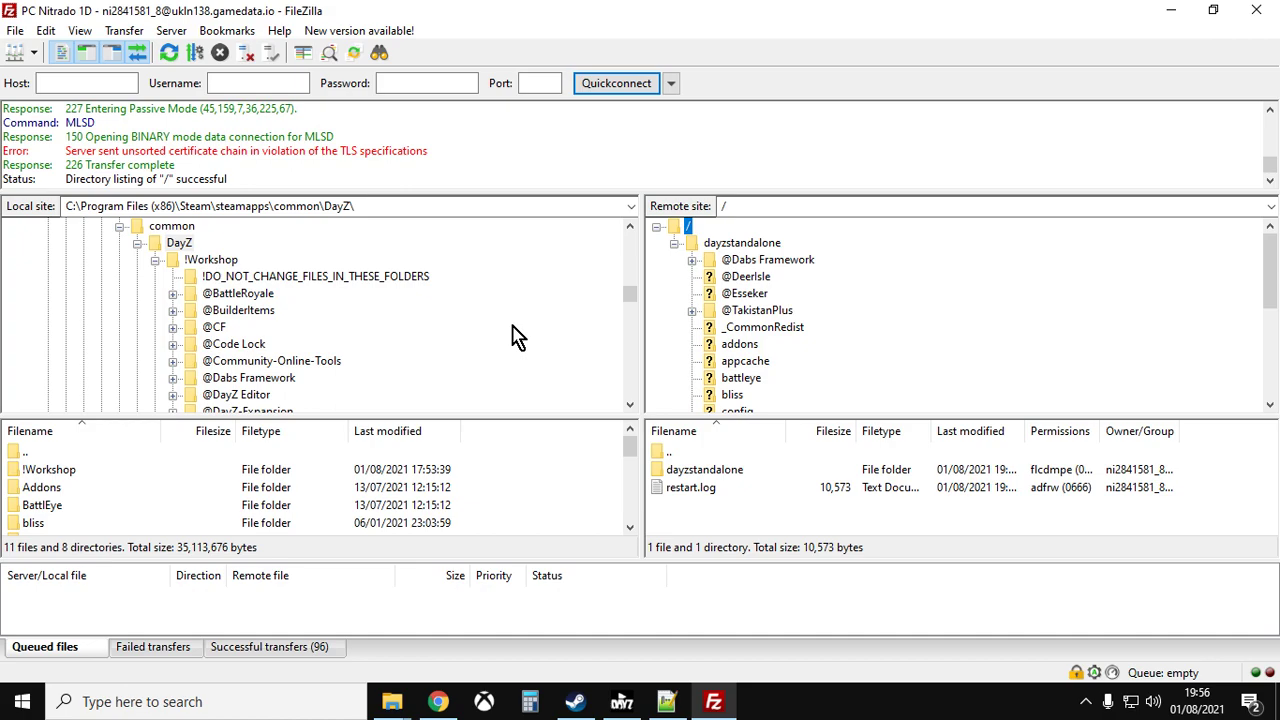
scroll(487, 330, "down", 1)
scroll(487, 330, "up", 1)
left_click(755, 245)
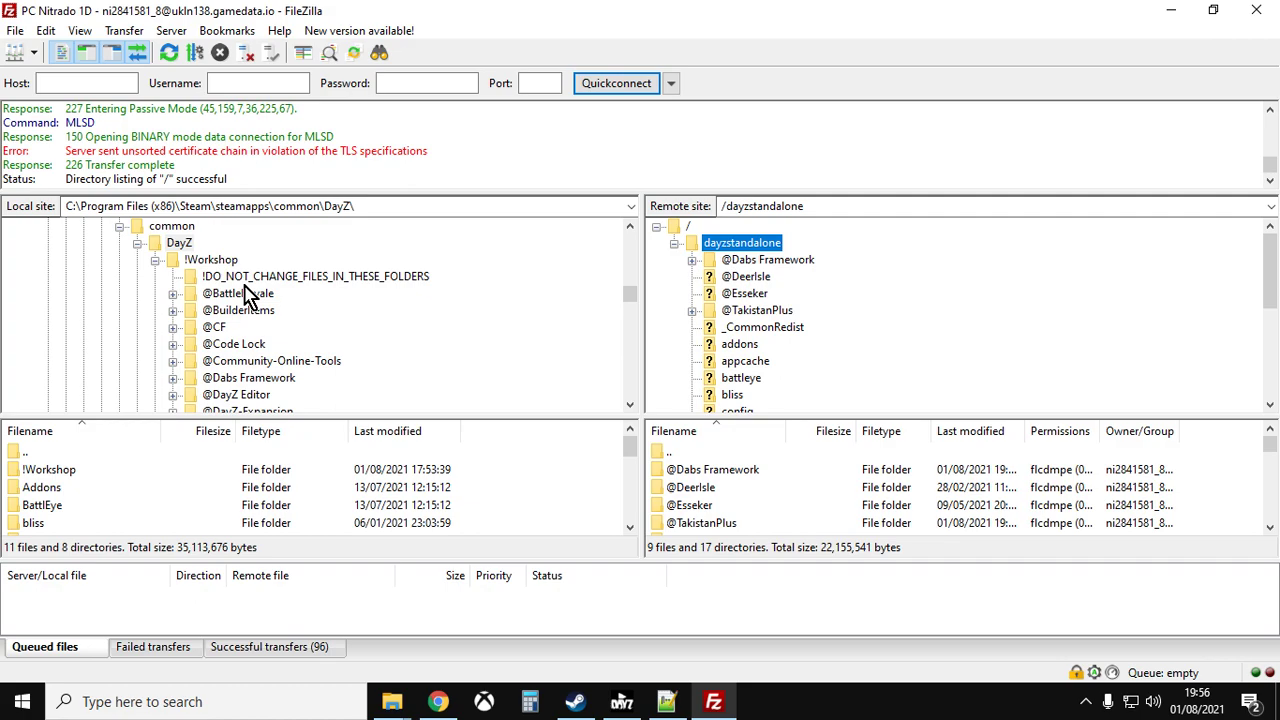
- Leave FileZilla as is and return to the DayZ launcher's mods page
scroll(250, 293, "down", 1)
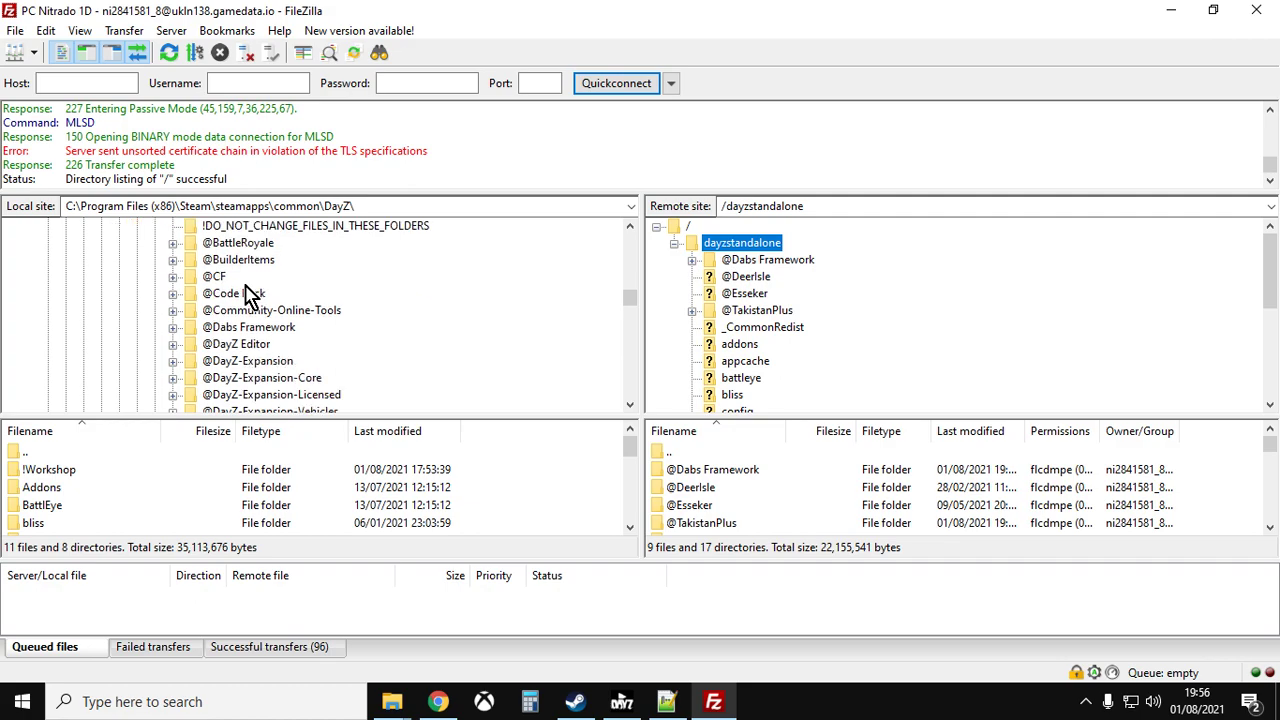
scroll(250, 297, "up", 1)
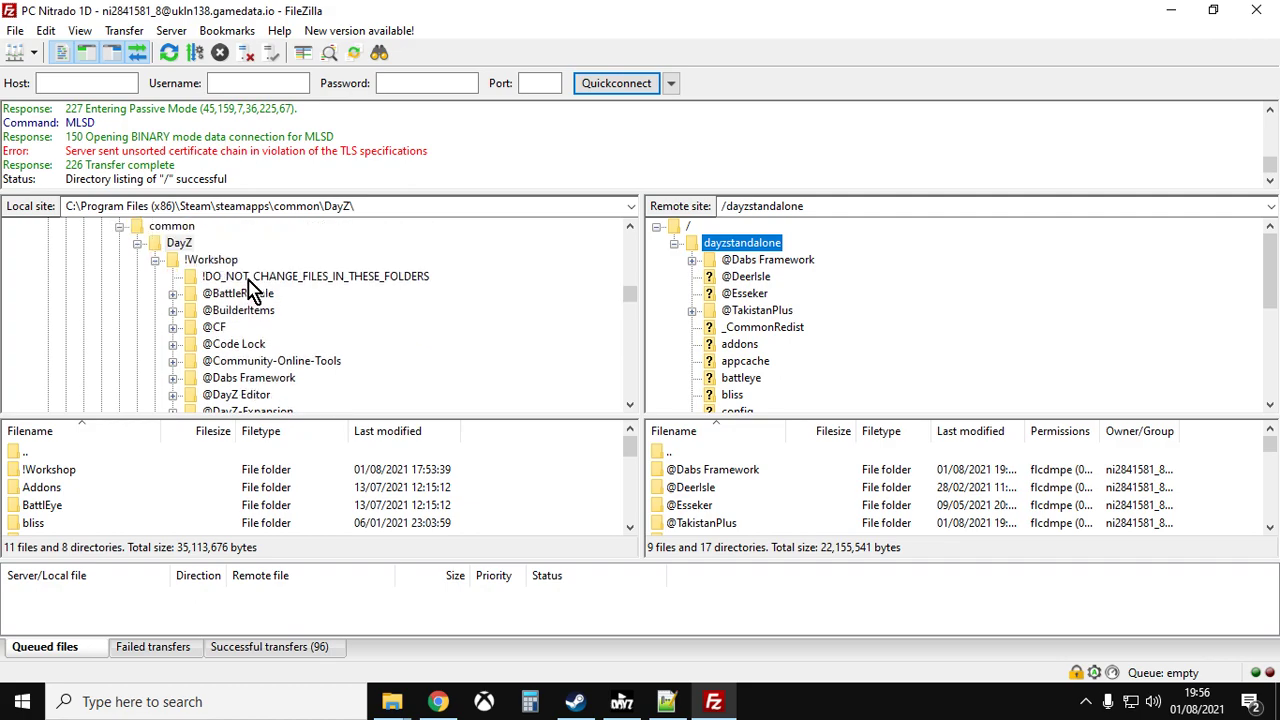
left_click(621, 700)
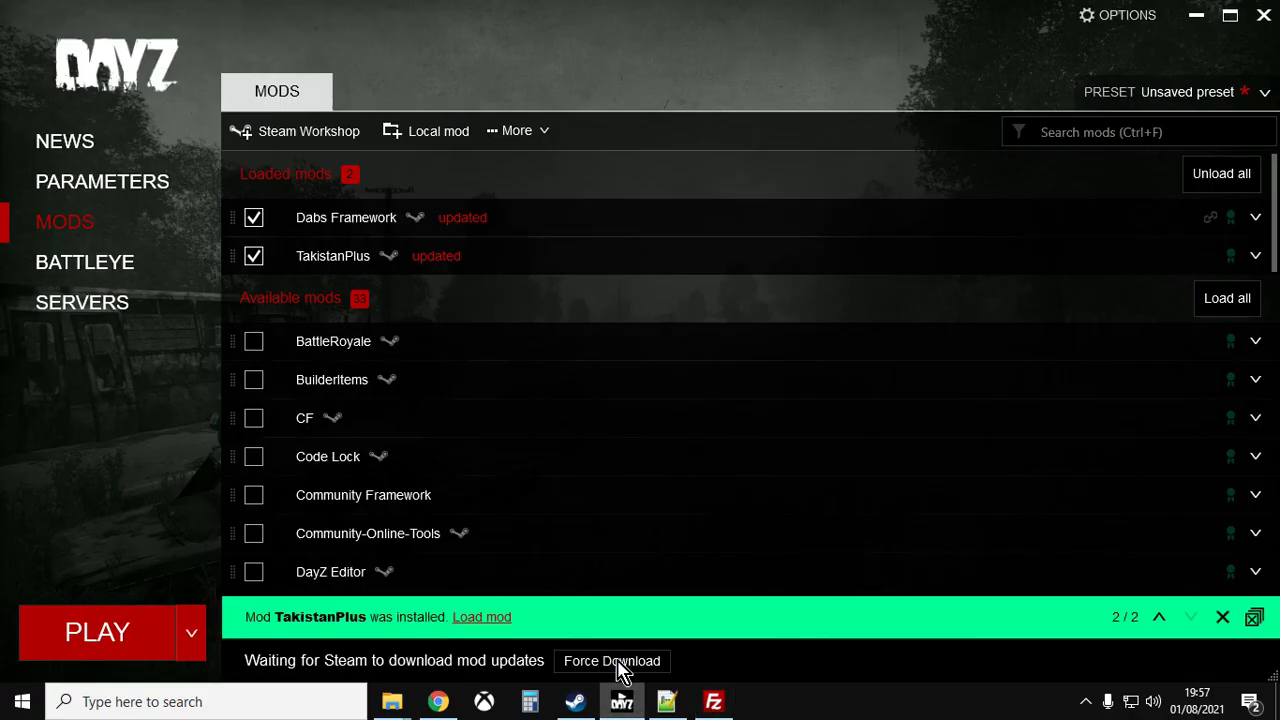
- Open the BuilderItems mod's folder in File Explorer, accepting the Workshop cache warning
left_click(1256, 383)
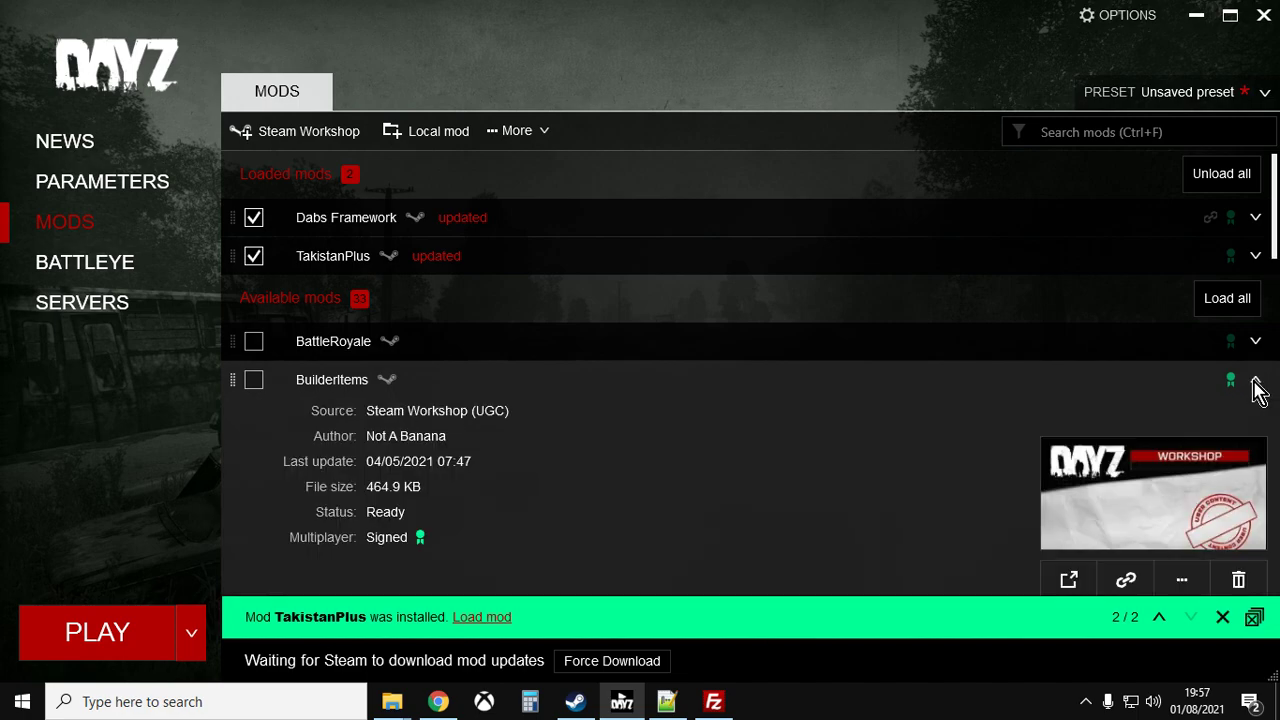
left_click(1183, 581)
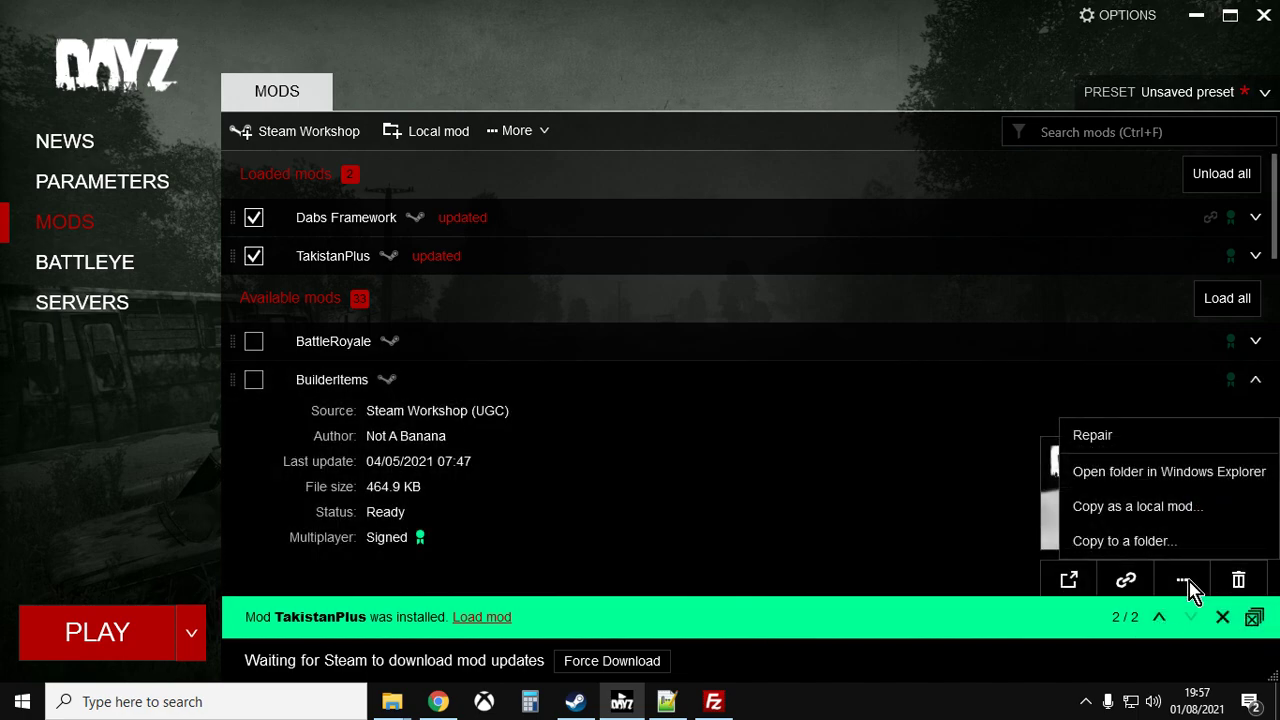
left_click(1126, 482)
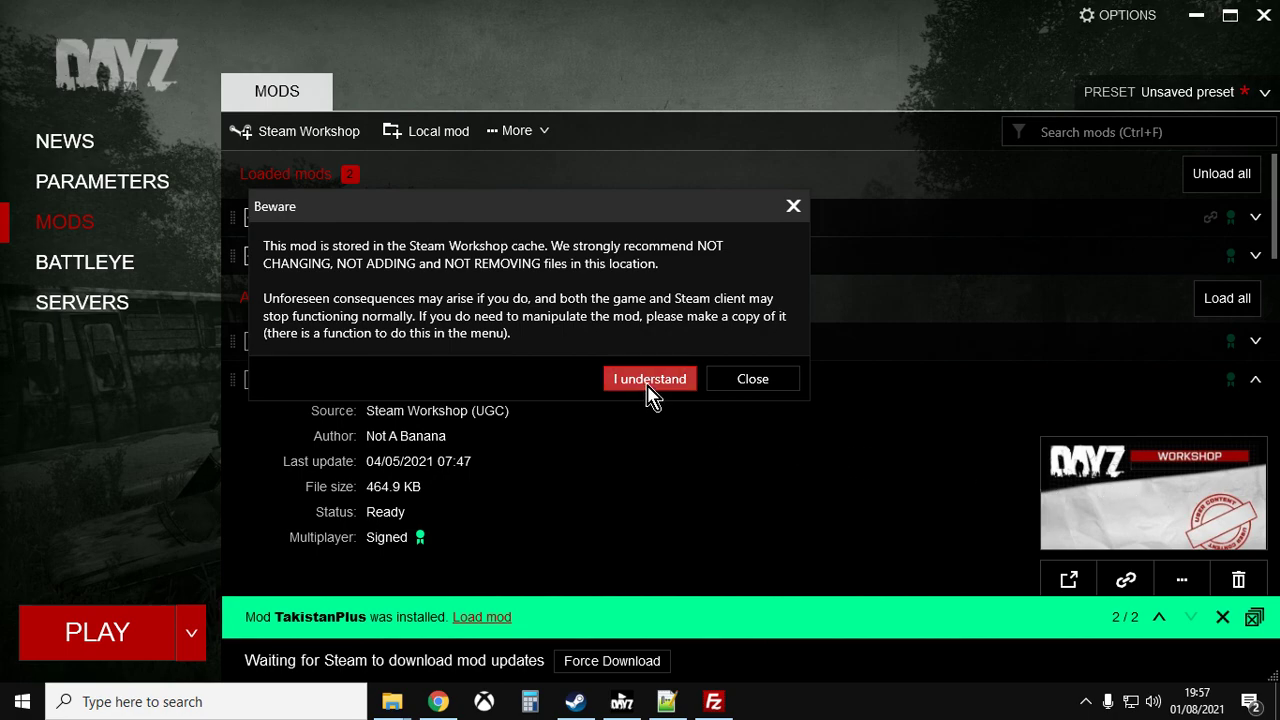
left_click(650, 381)
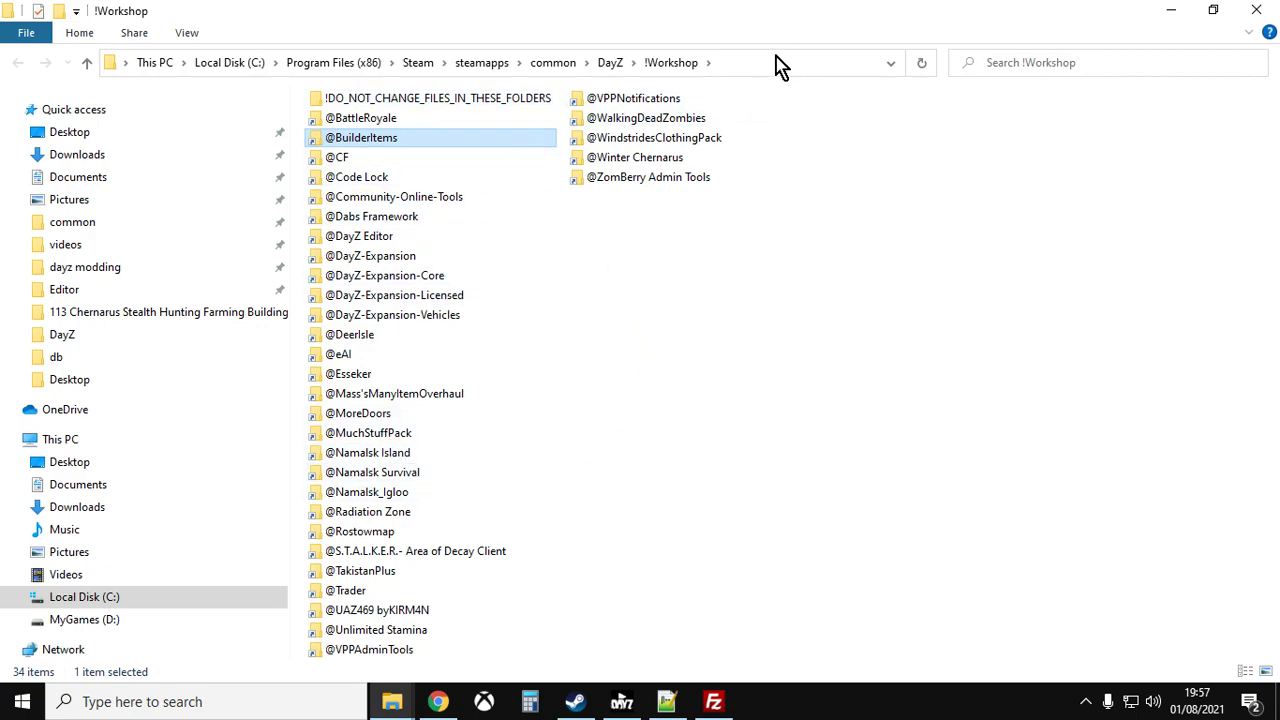
- Copy the !Workshop folder path from the Explorer address bar and return to FileZilla
left_click(798, 77)
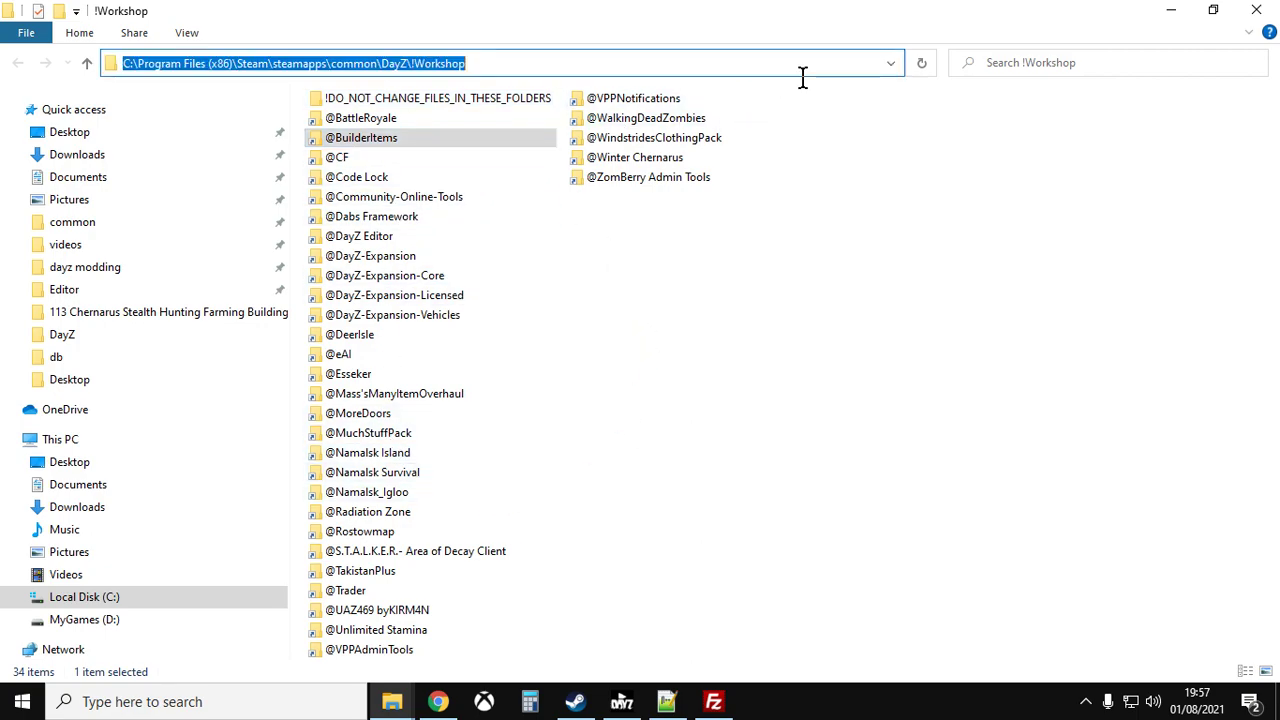
right_click(405, 78)
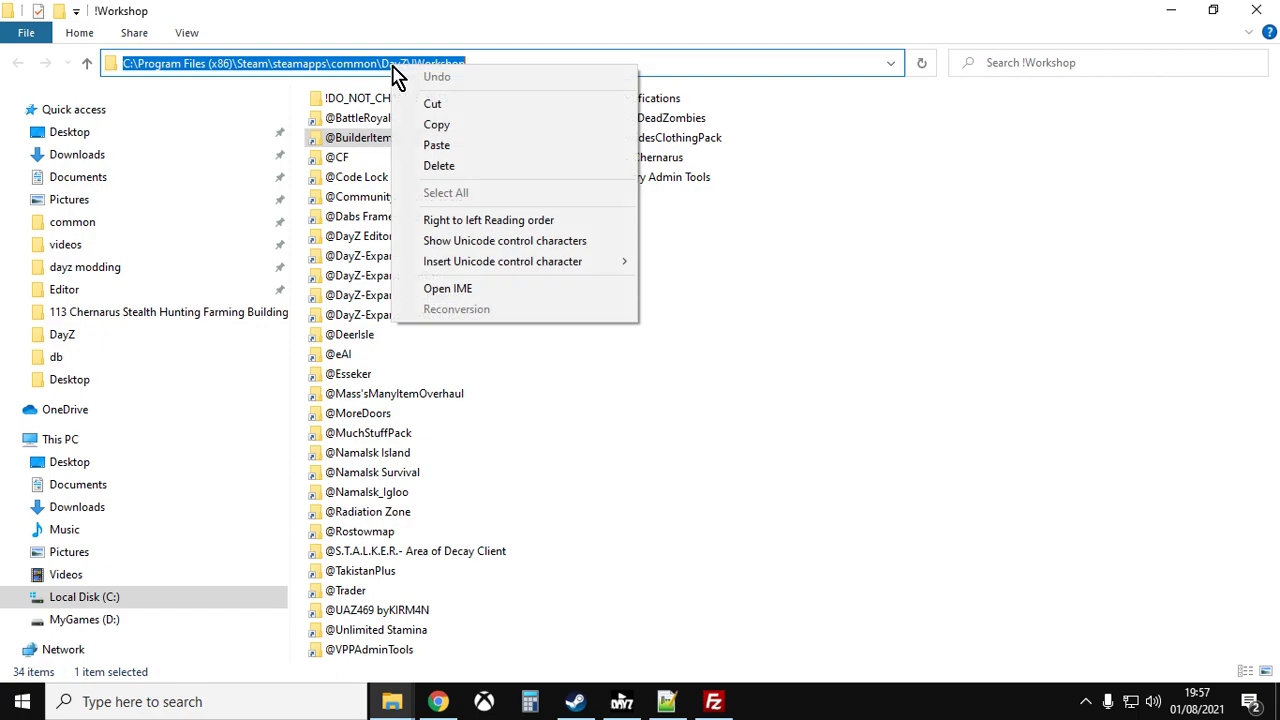
left_click(452, 127)
left_click(713, 701)
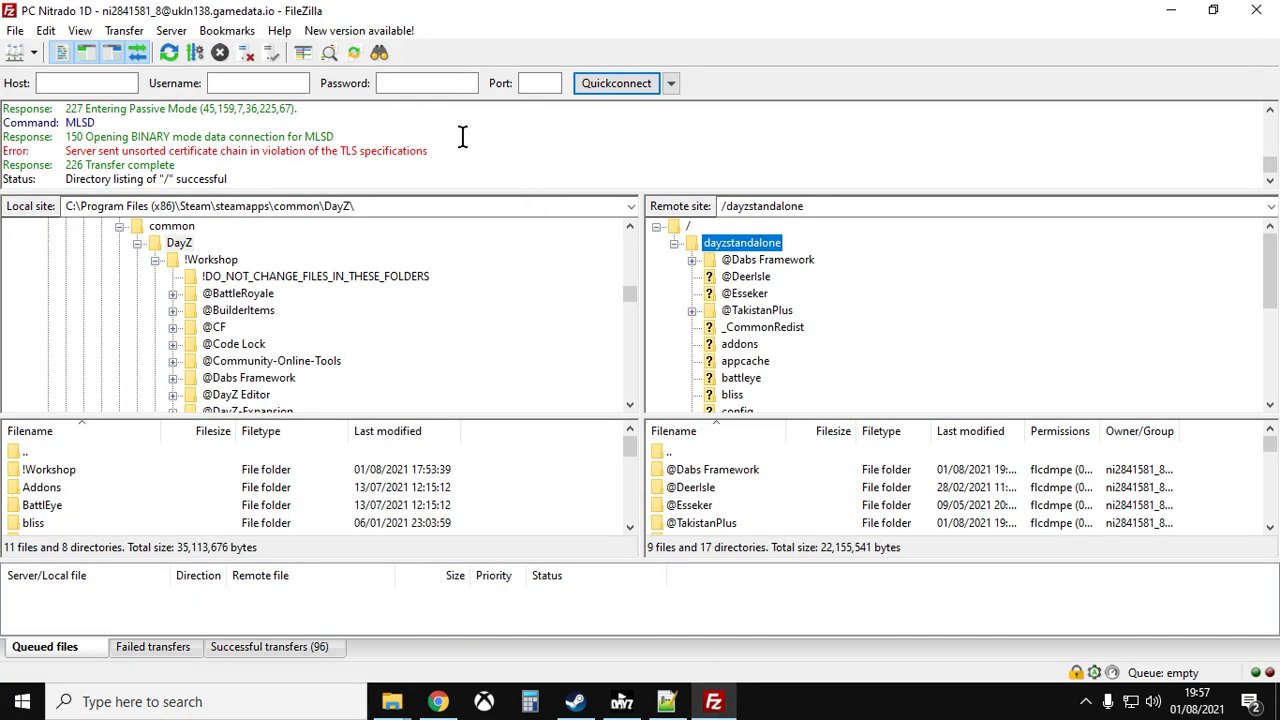
- Point FileZilla's Local site at the pasted !Workshop path, keeping dayzstandalone selected remotely
left_click(385, 208)
right_click(312, 210)
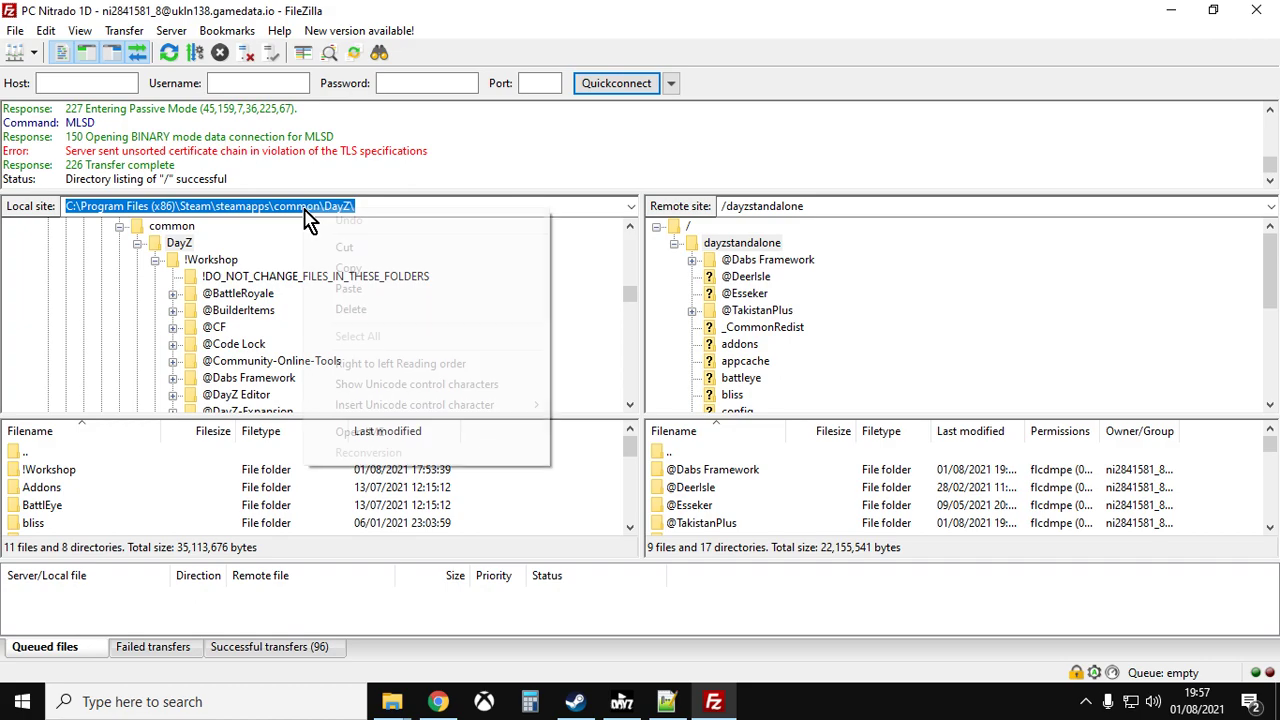
left_click(349, 288)
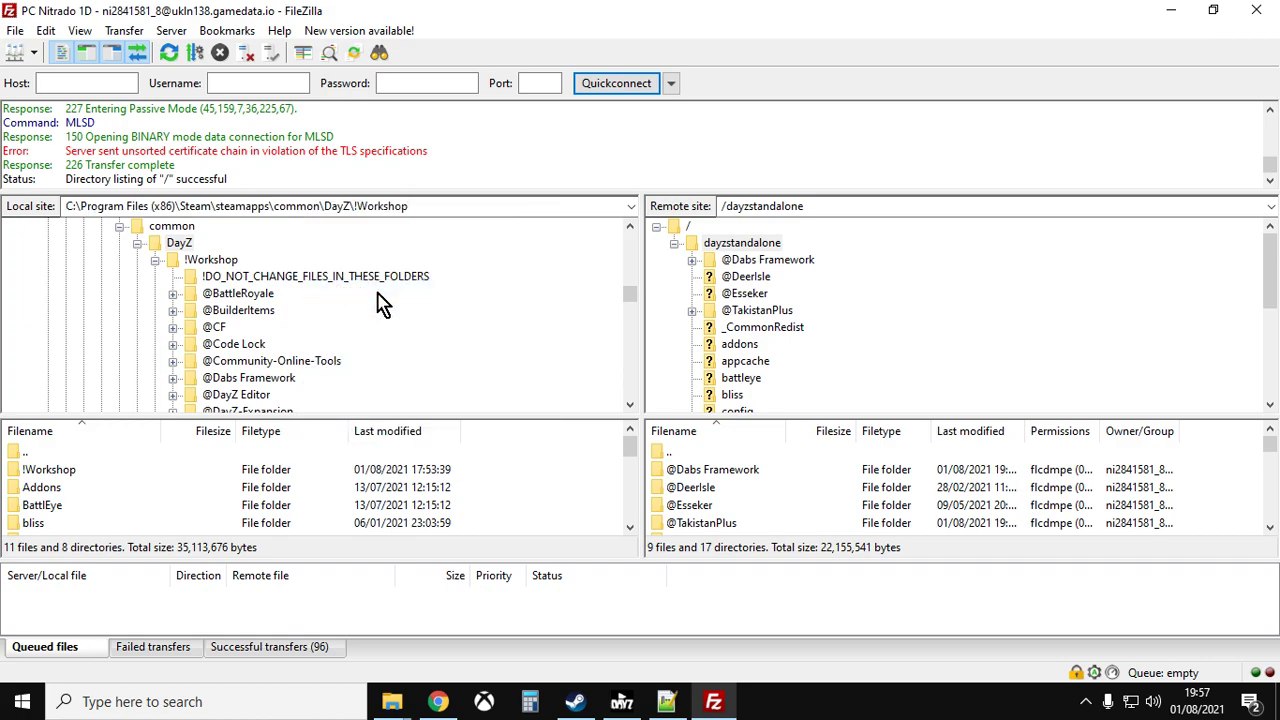
key("Return")
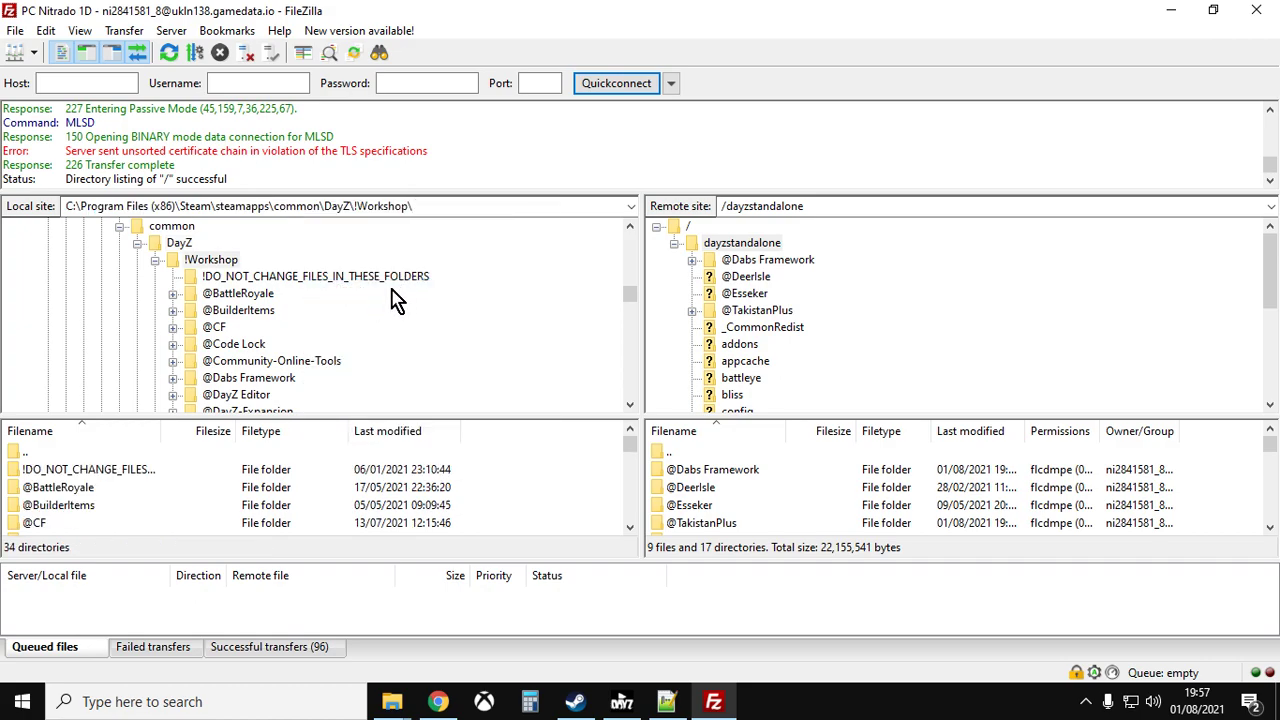
left_click(724, 243)
scroll(284, 345, "down", 1)
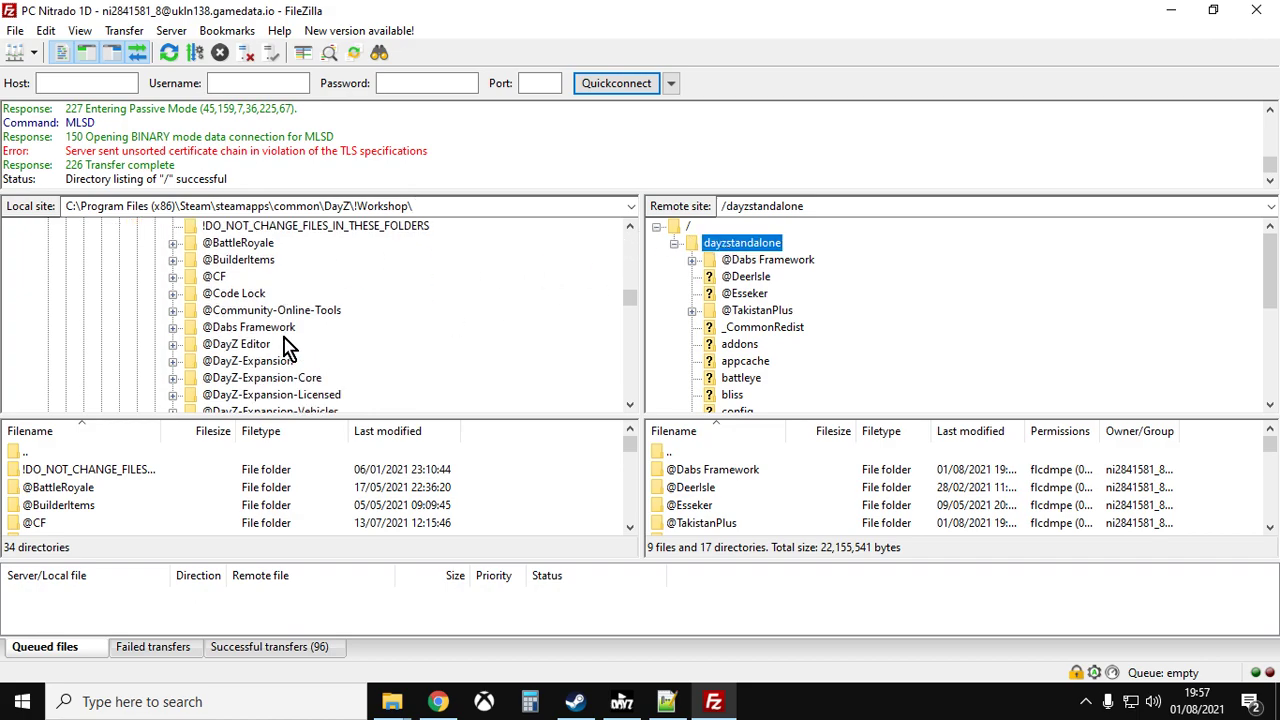
left_click(263, 328)
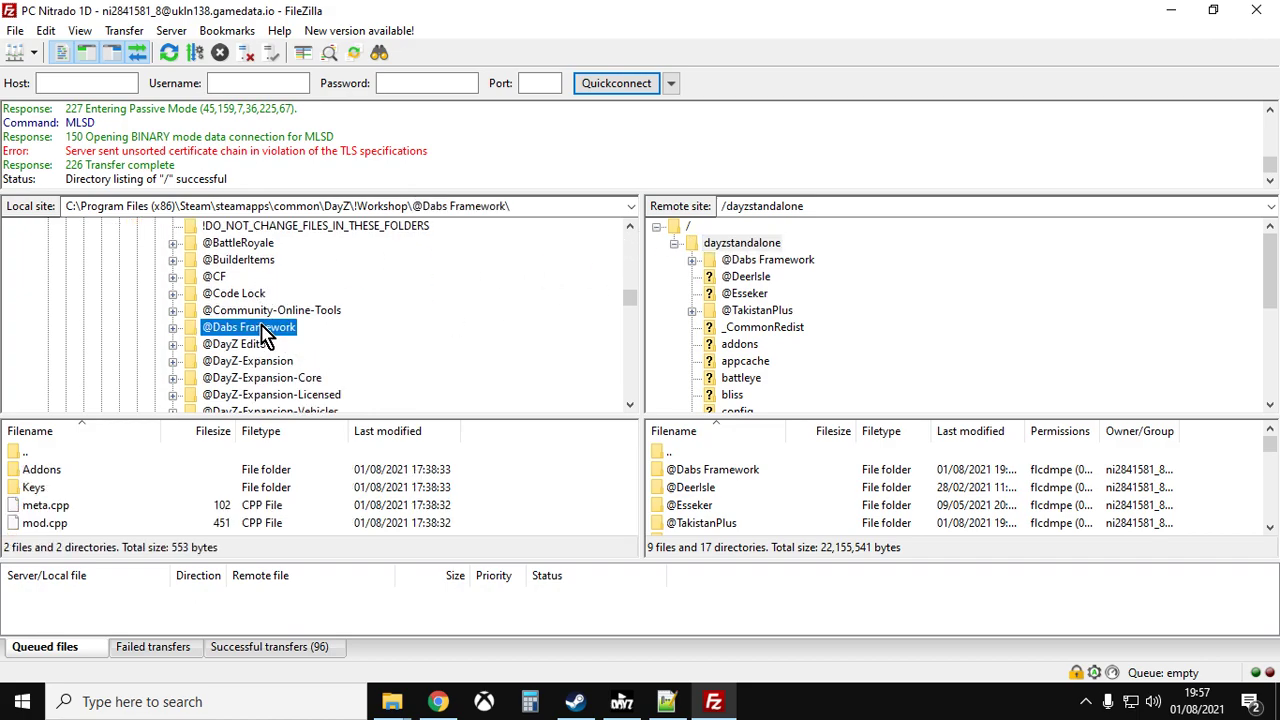
left_click(757, 244)
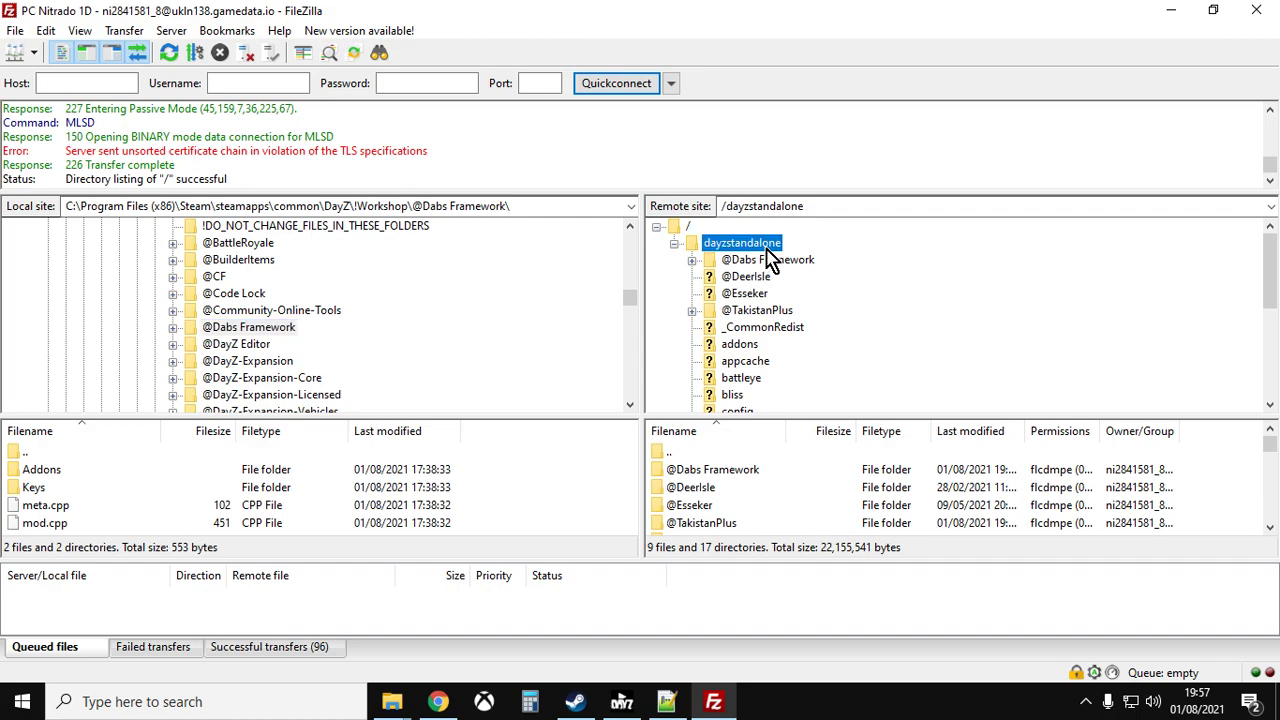
left_click(258, 334)
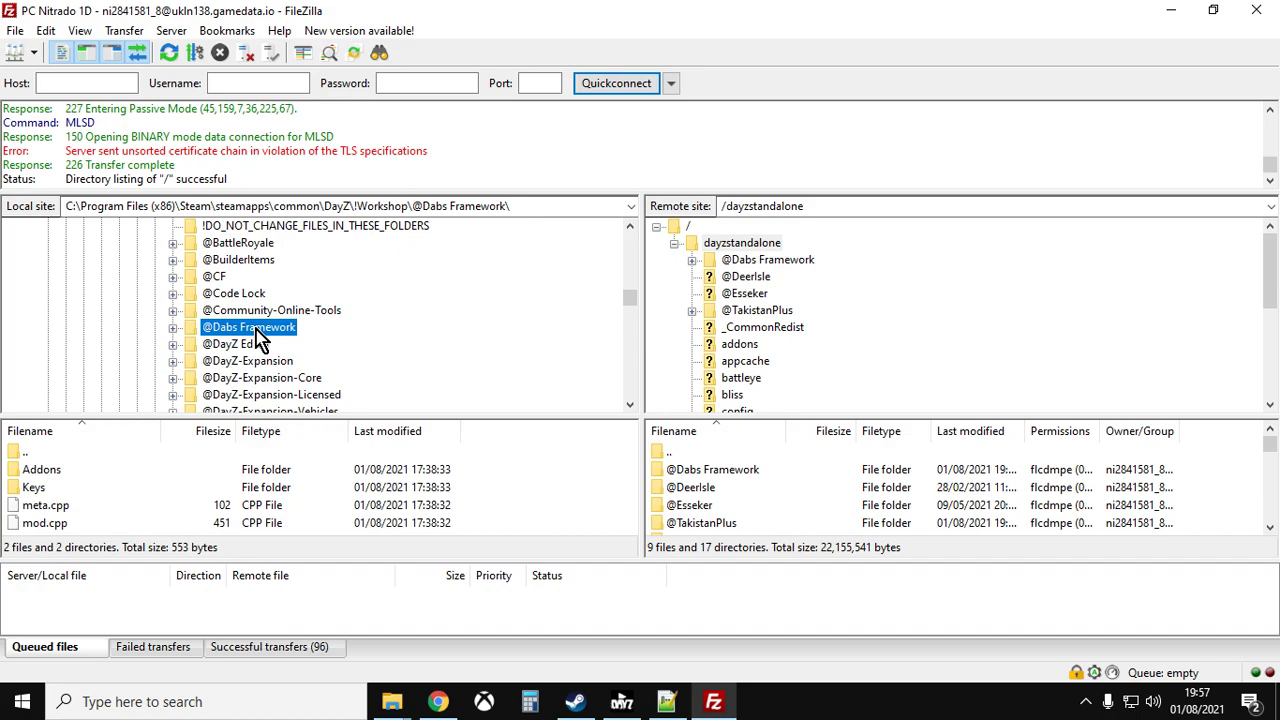
right_click(258, 336)
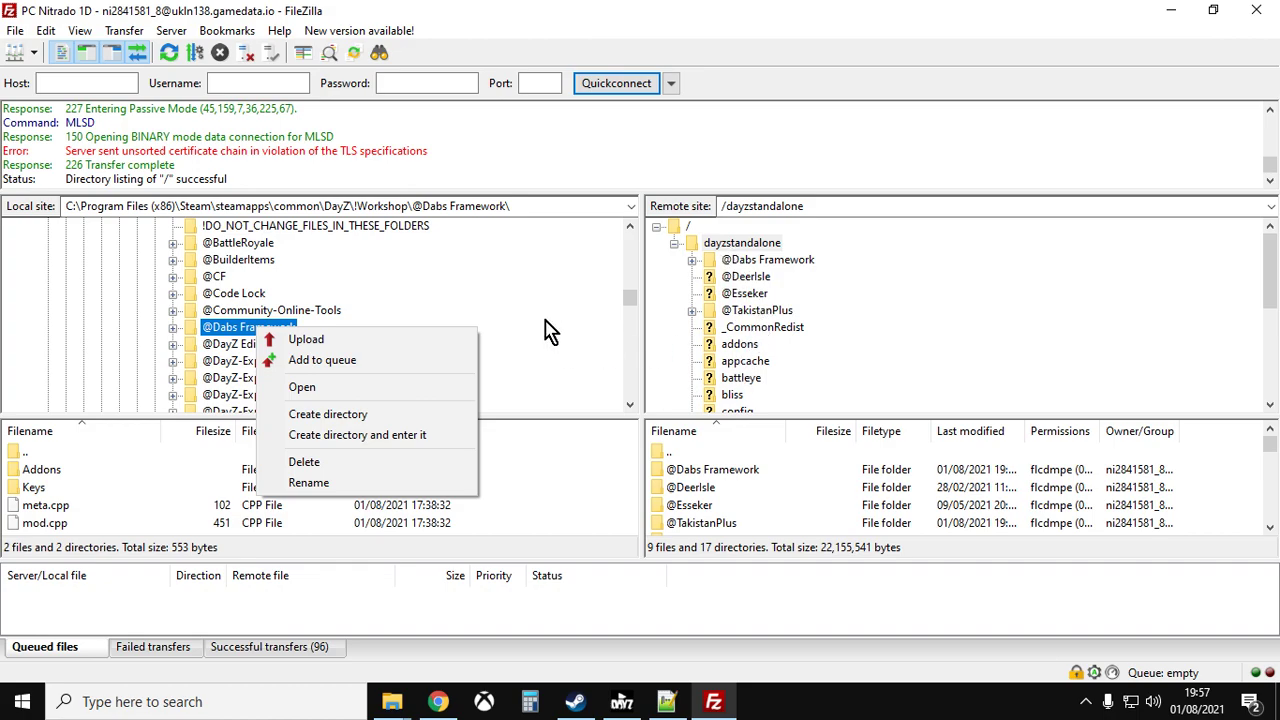
left_click(510, 332)
scroll(429, 335, "down", 4)
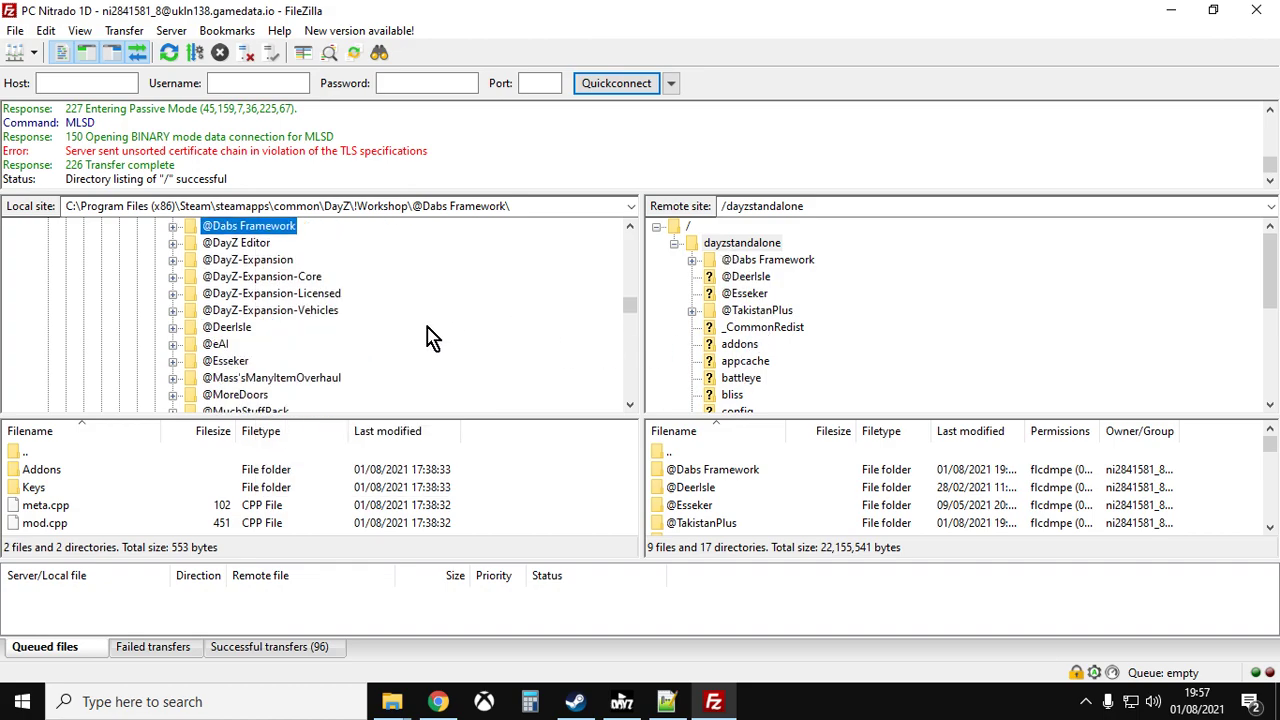
scroll(418, 333, "down", 2)
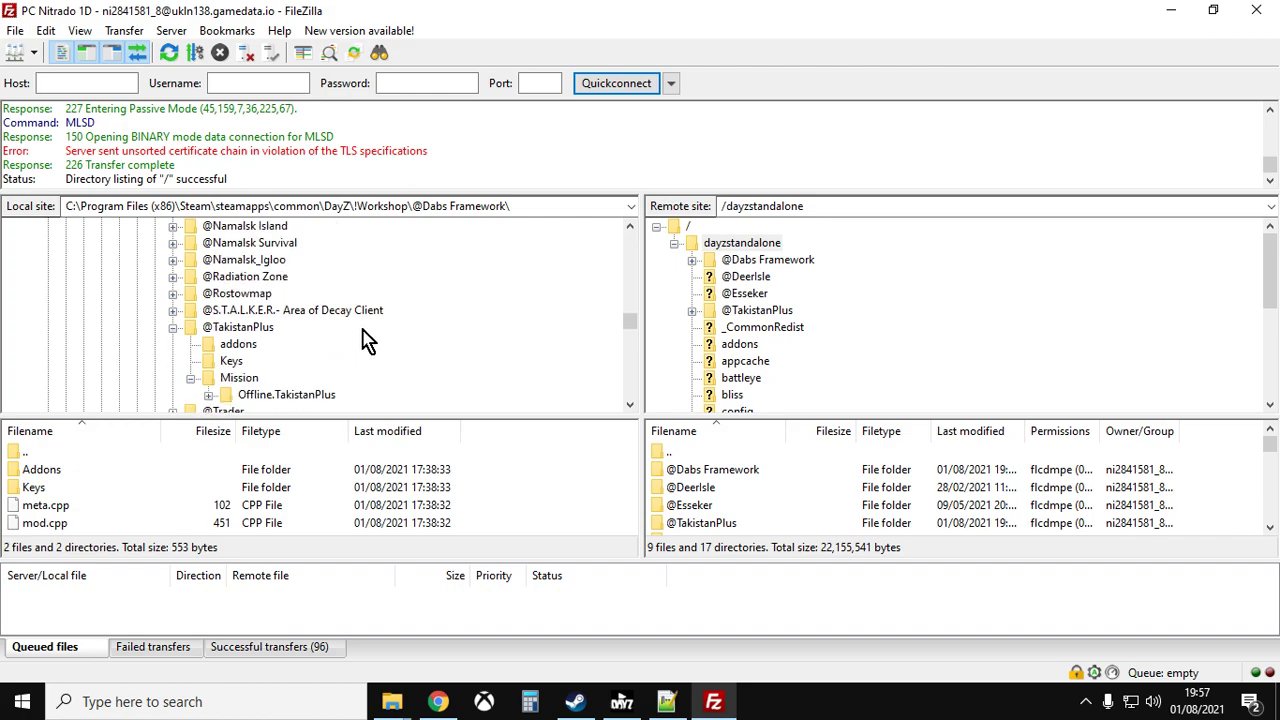
left_click(255, 329)
right_click(255, 331)
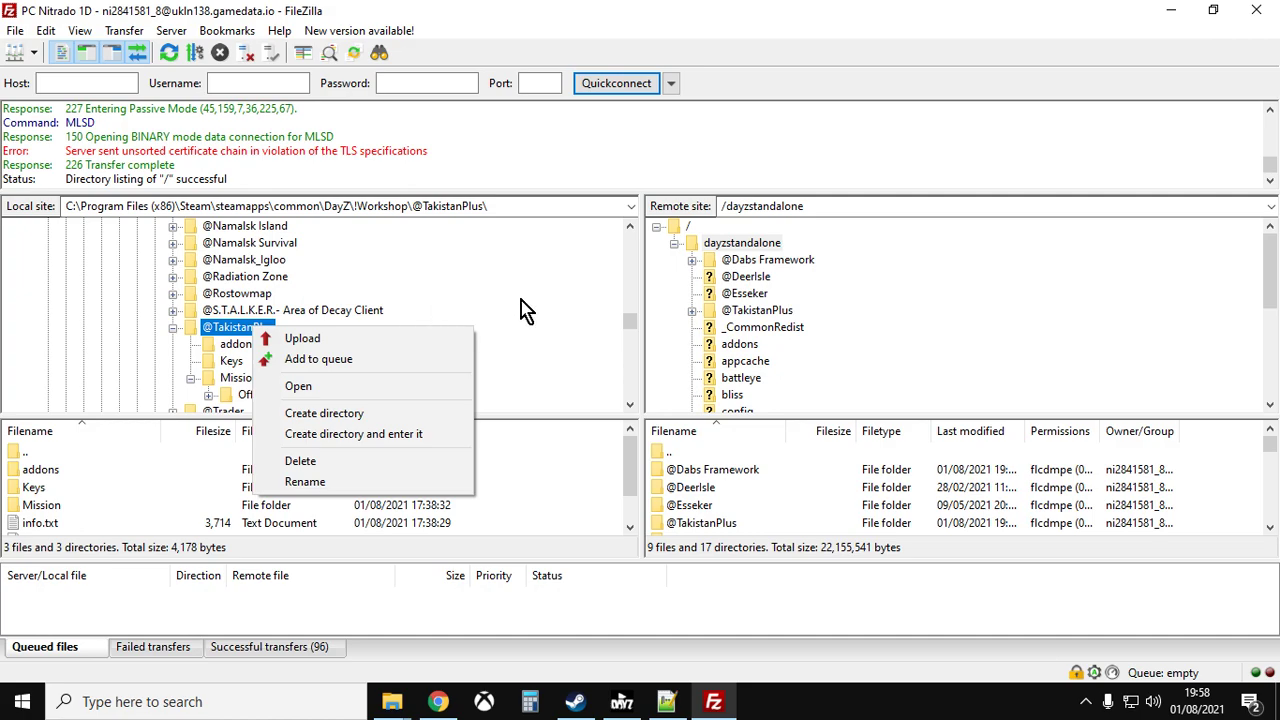
left_click(817, 329)
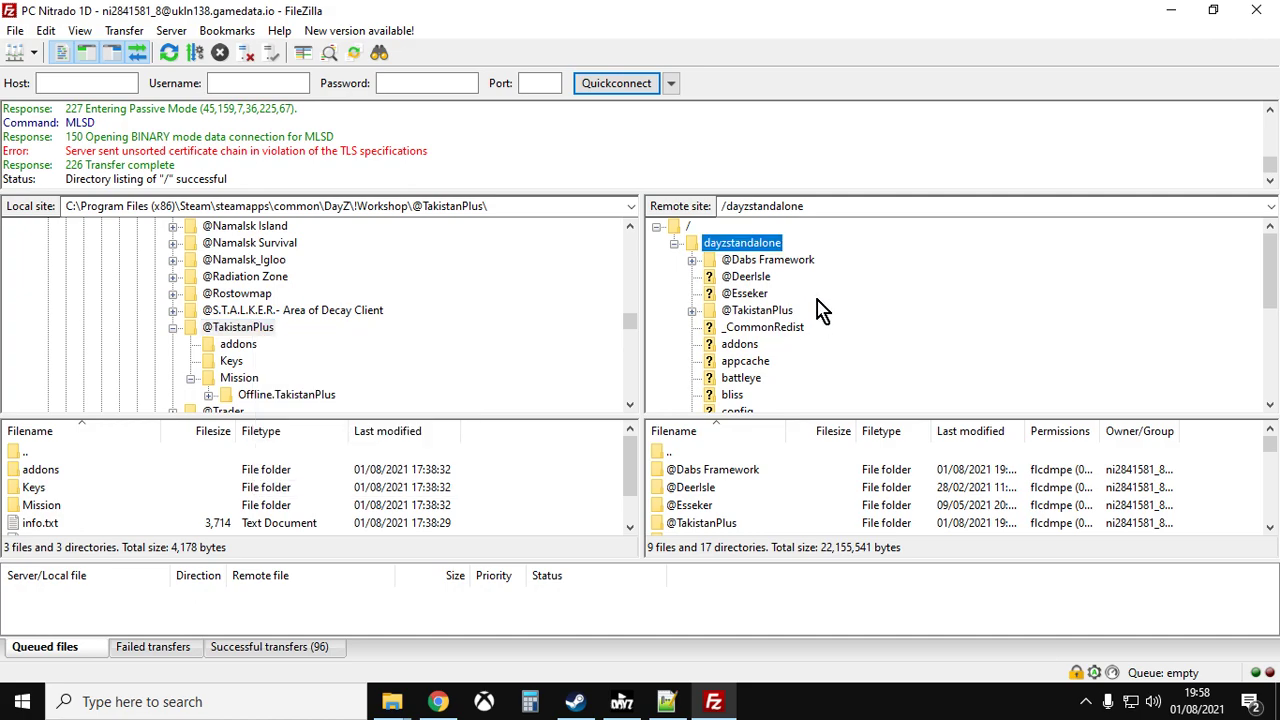
scroll(823, 309, "down", 1)
scroll(817, 312, "down", 2)
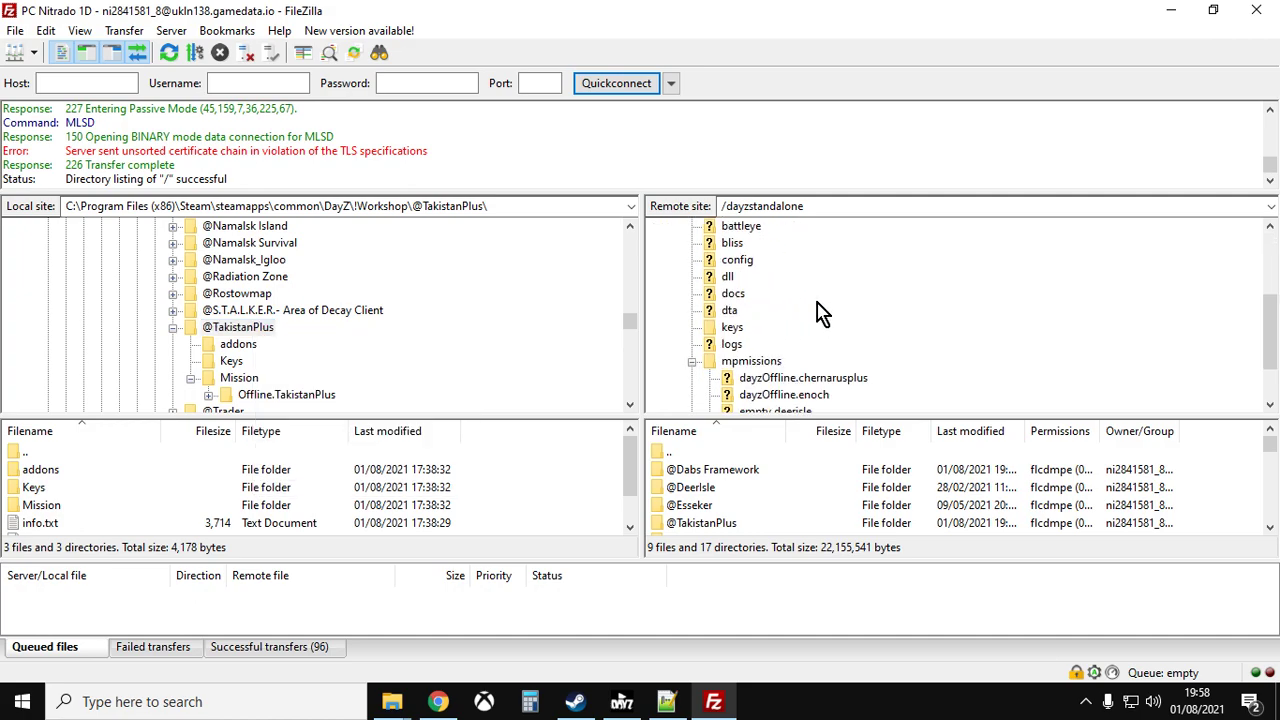
left_click(733, 328)
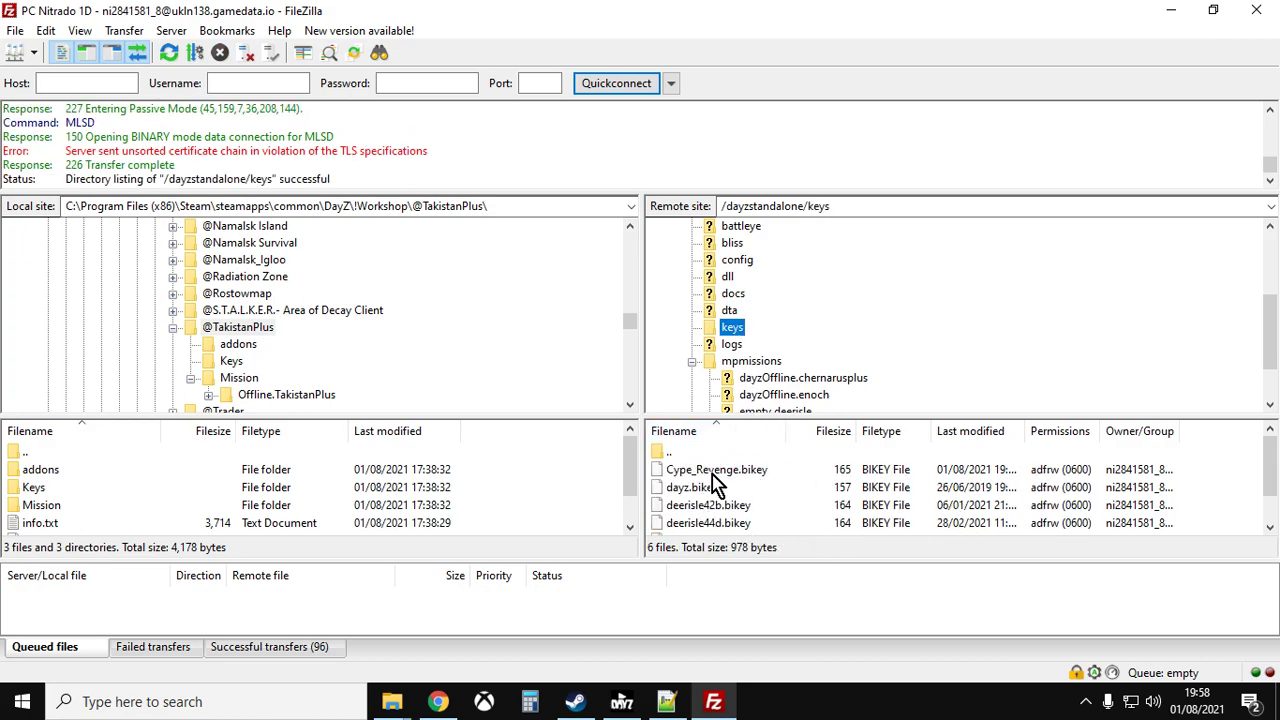
scroll(320, 310, "up", 4)
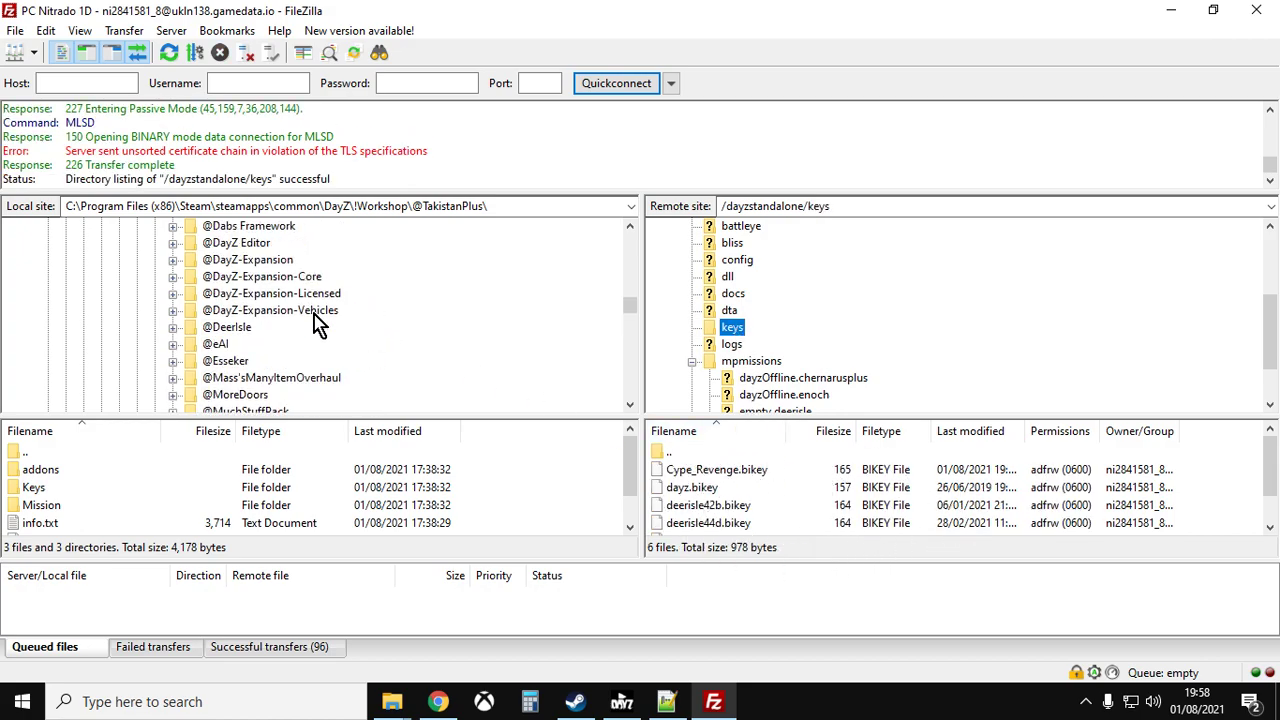
scroll(318, 318, "up", 2)
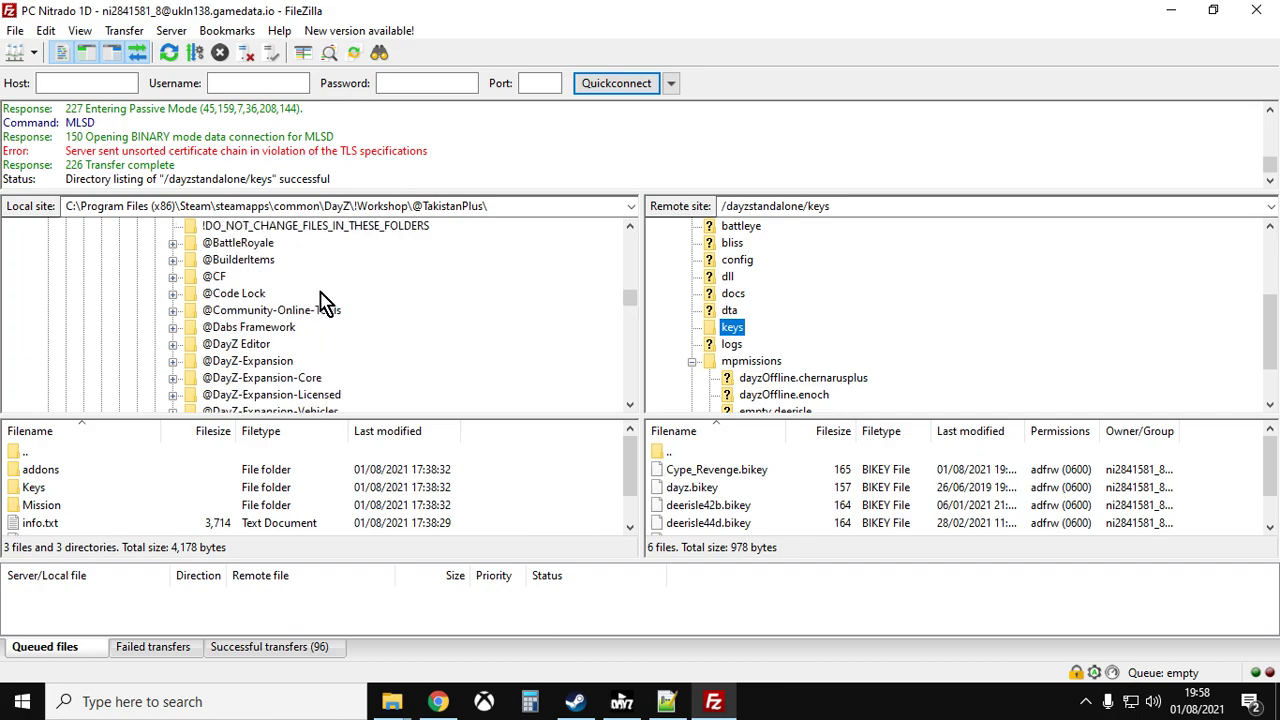
scroll(210, 335, "down", 1)
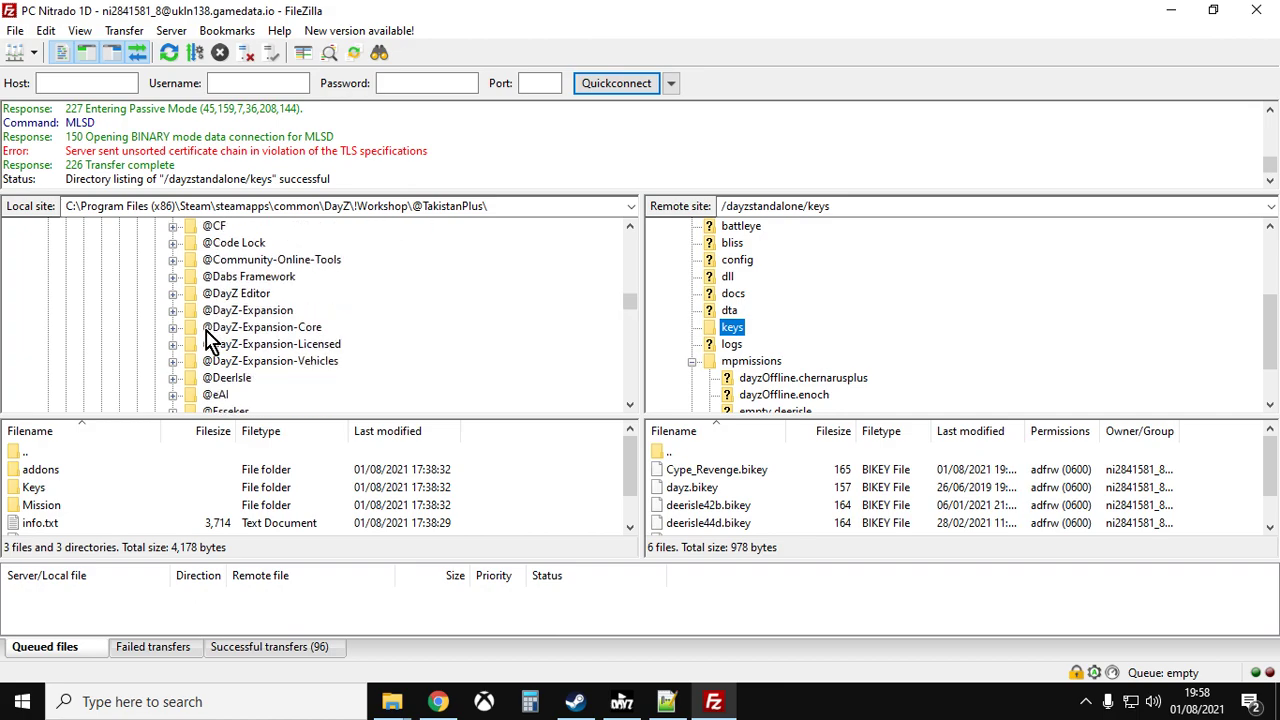
left_click(172, 277)
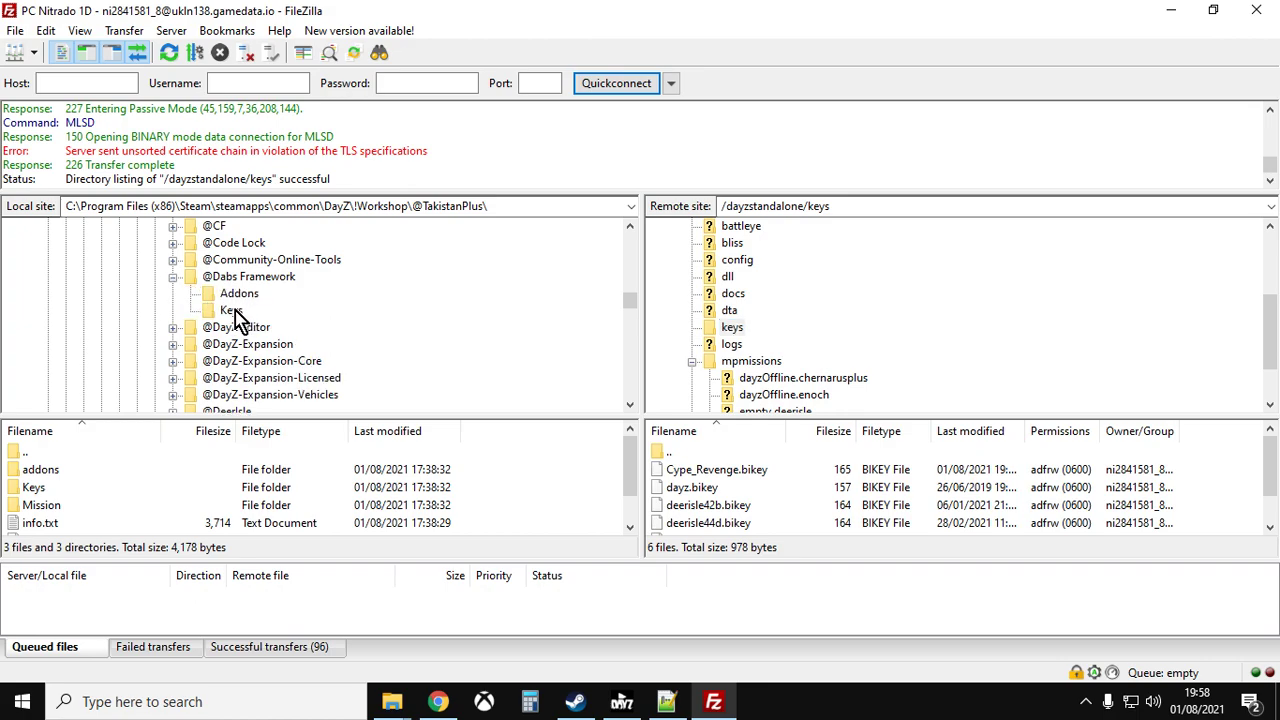
left_click(232, 311)
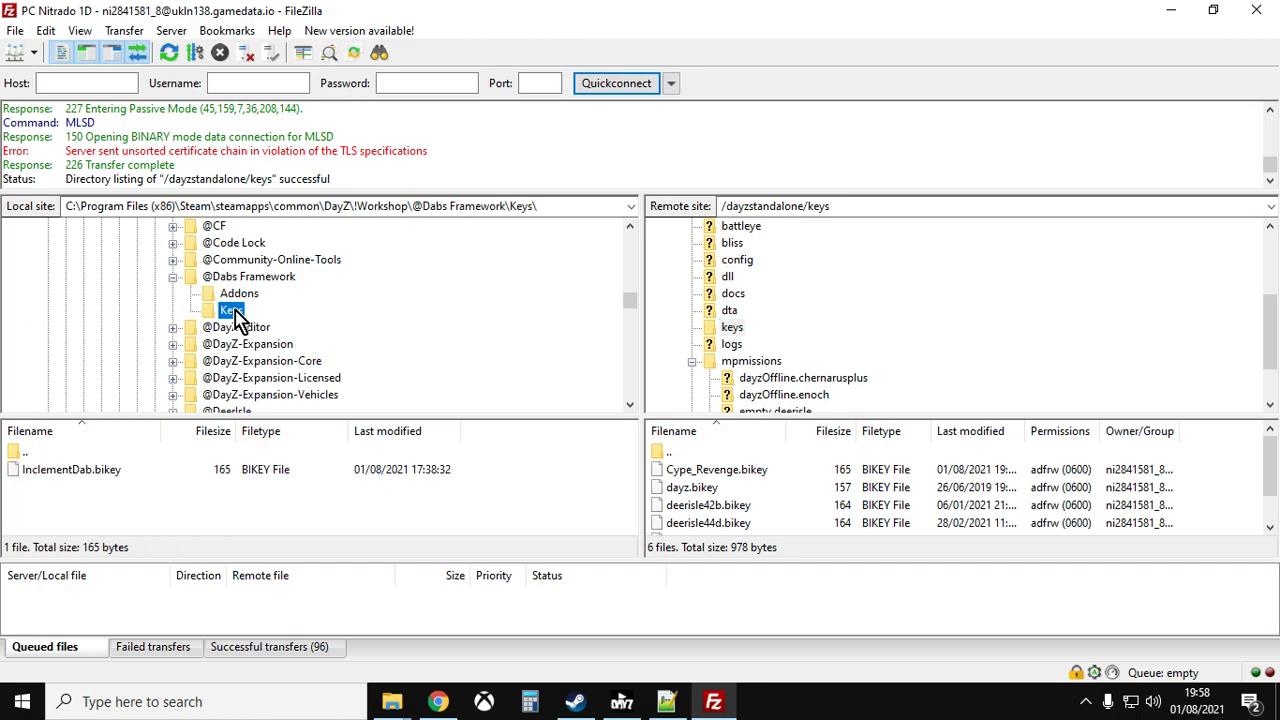
left_click(264, 470)
right_click(268, 482)
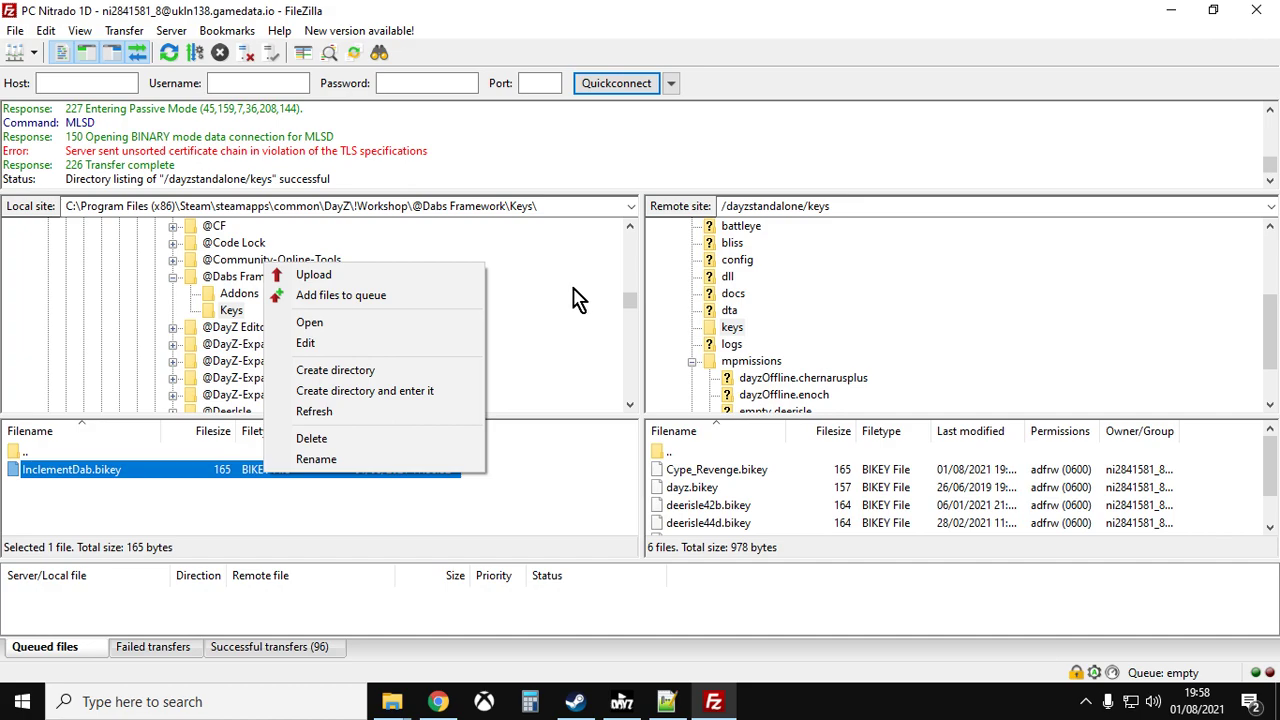
left_click(176, 280)
scroll(180, 290, "down", 3)
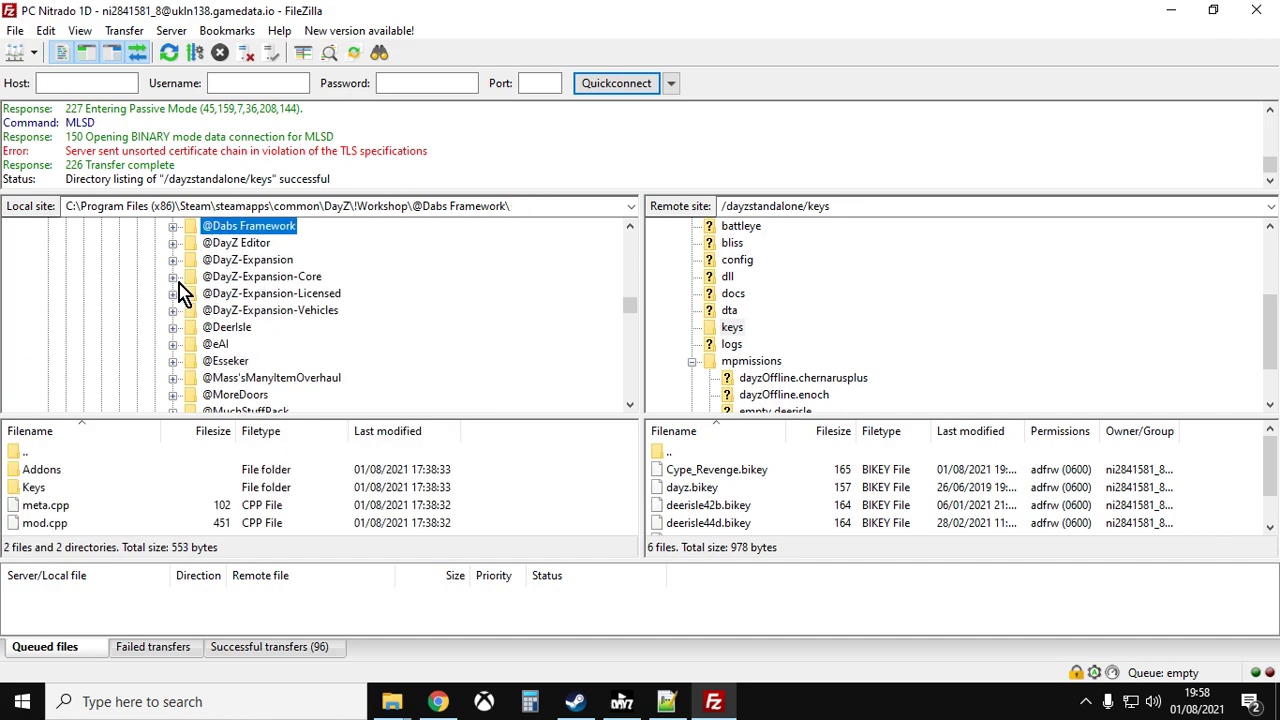
scroll(180, 290, "down", 1)
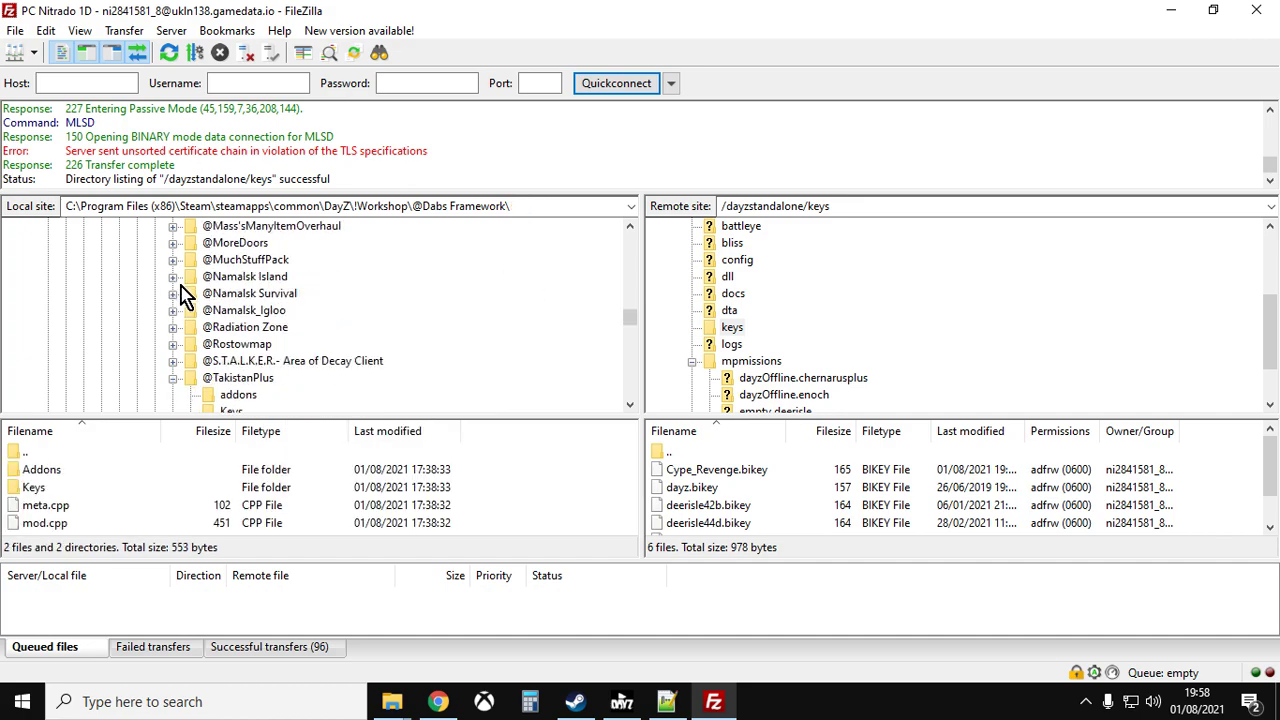
scroll(180, 290, "down", 1)
left_click(234, 362)
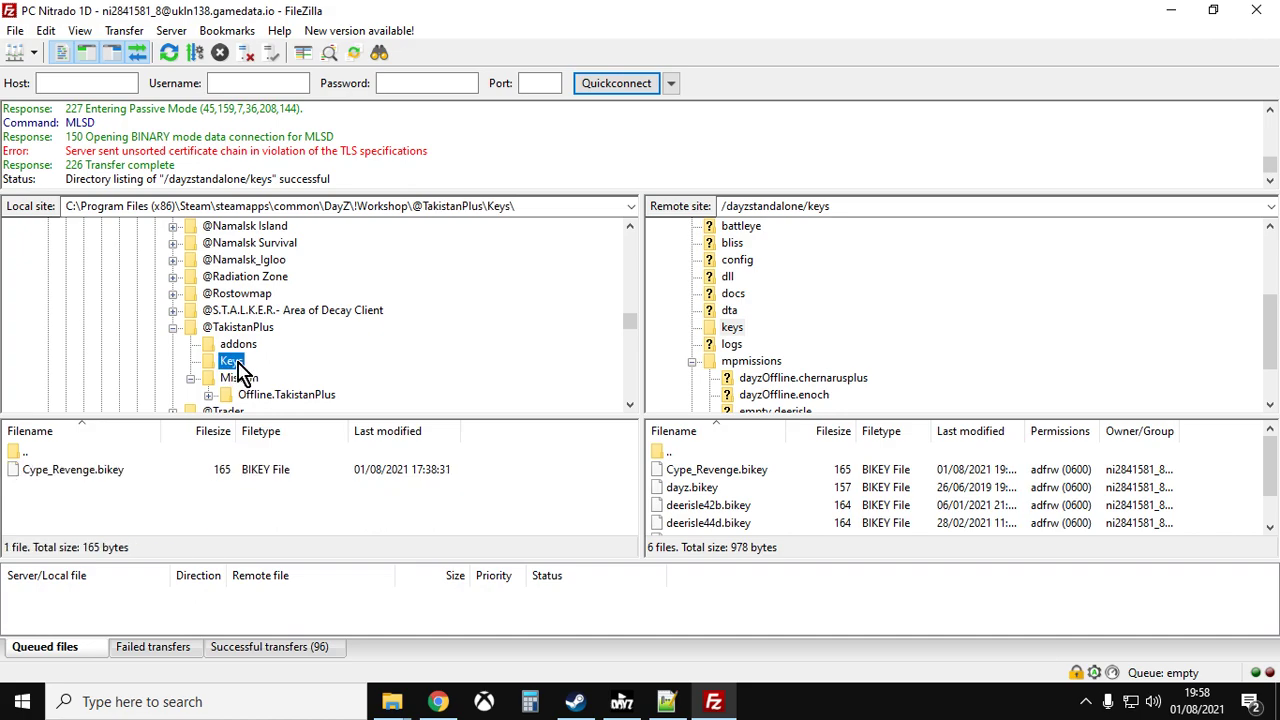
left_click(272, 470)
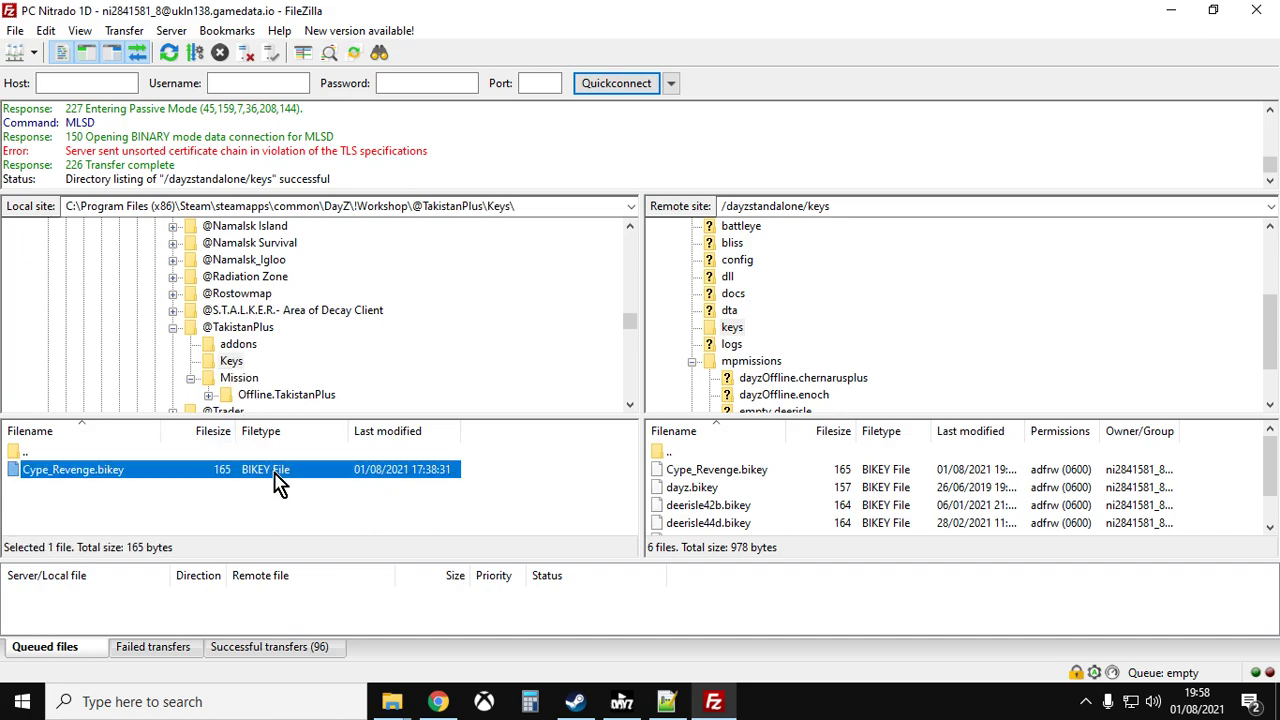
right_click(275, 473)
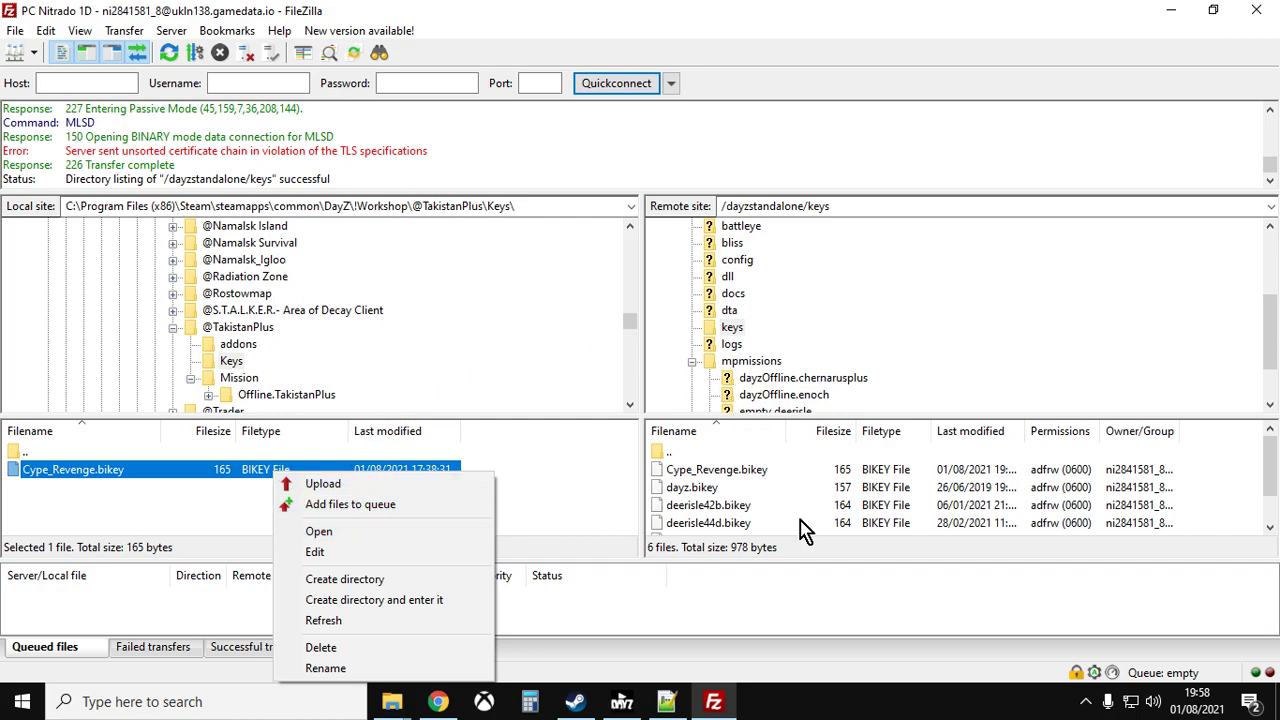
left_click(933, 310)
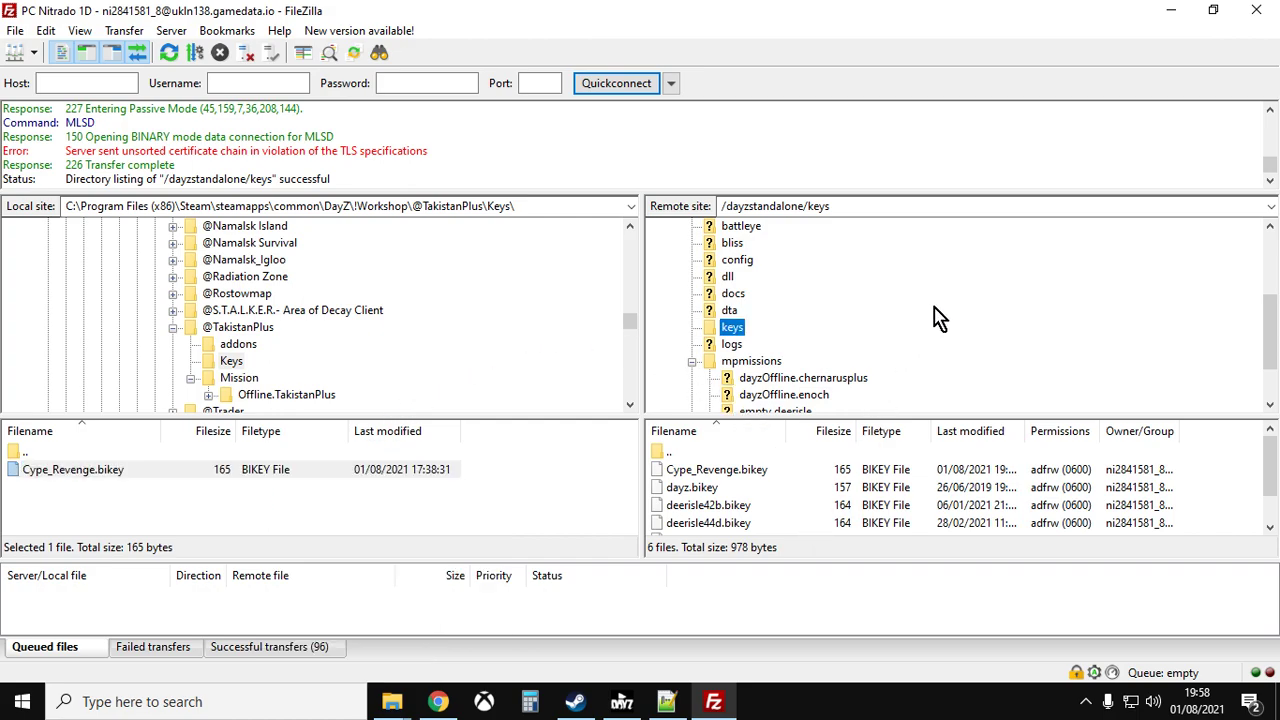
left_click(693, 362)
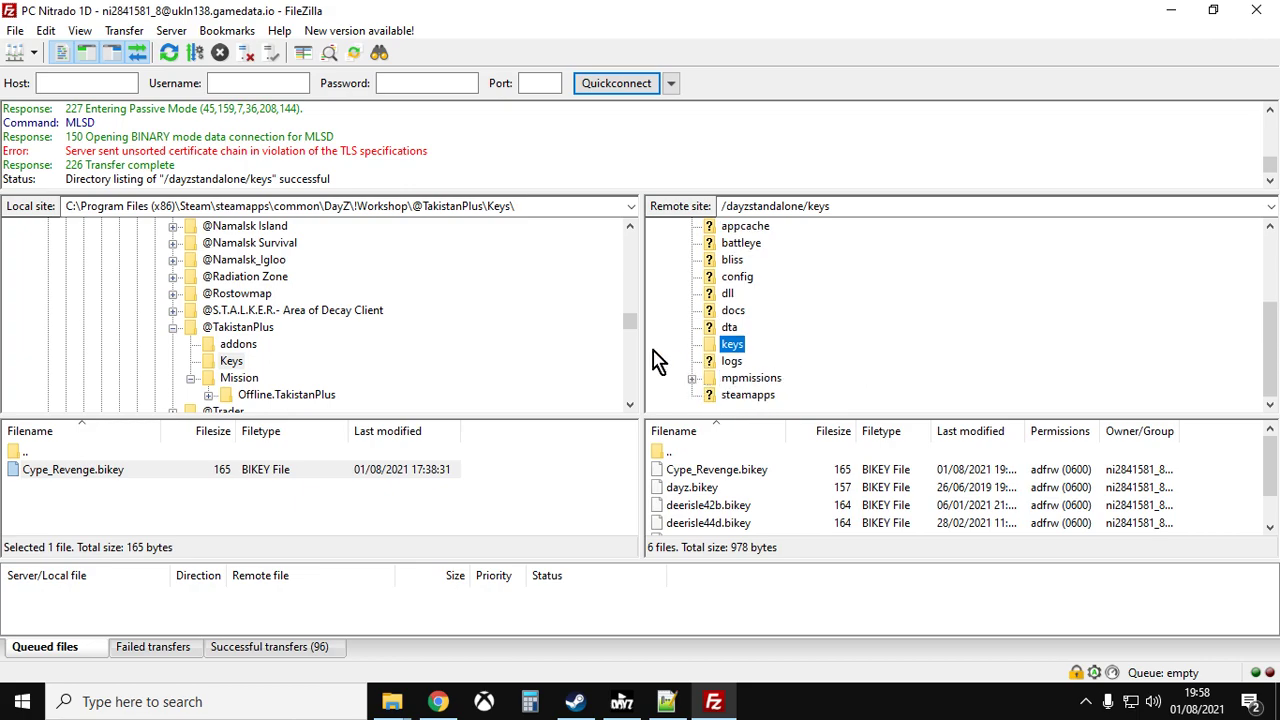
scroll(365, 288, "up", 2)
scroll(365, 288, "down", 2)
left_click(175, 327)
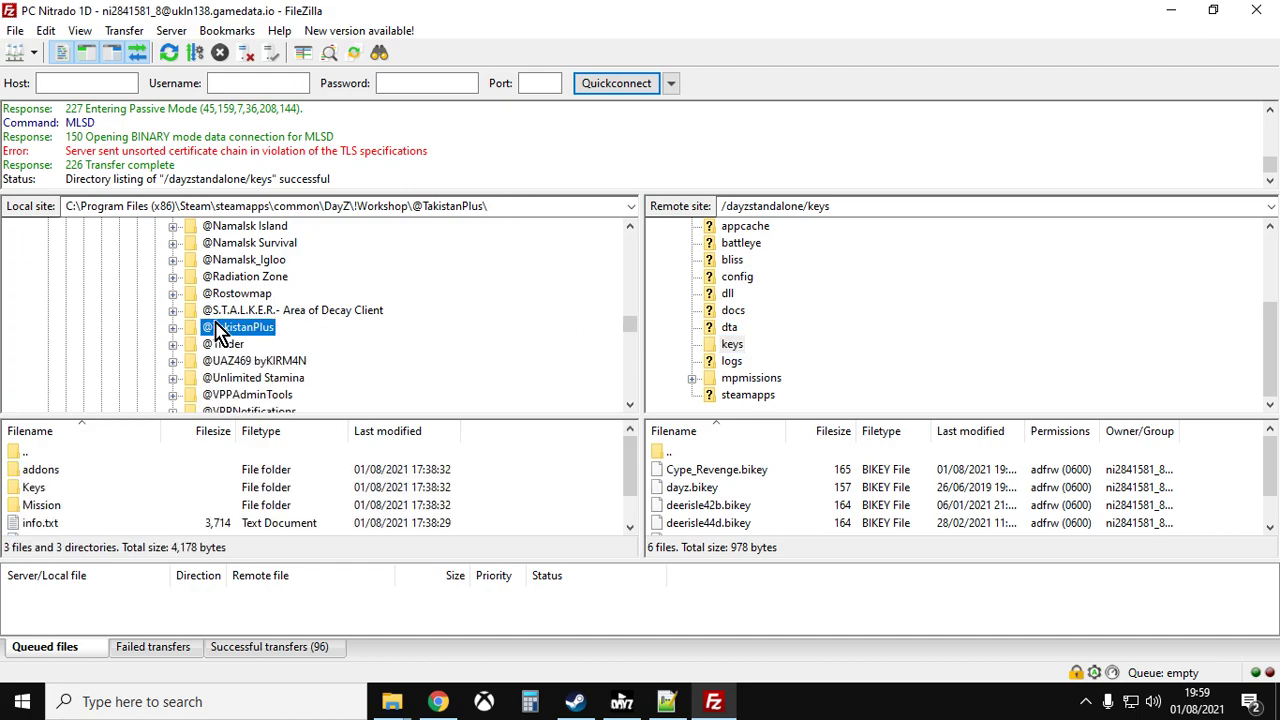
left_click(174, 328)
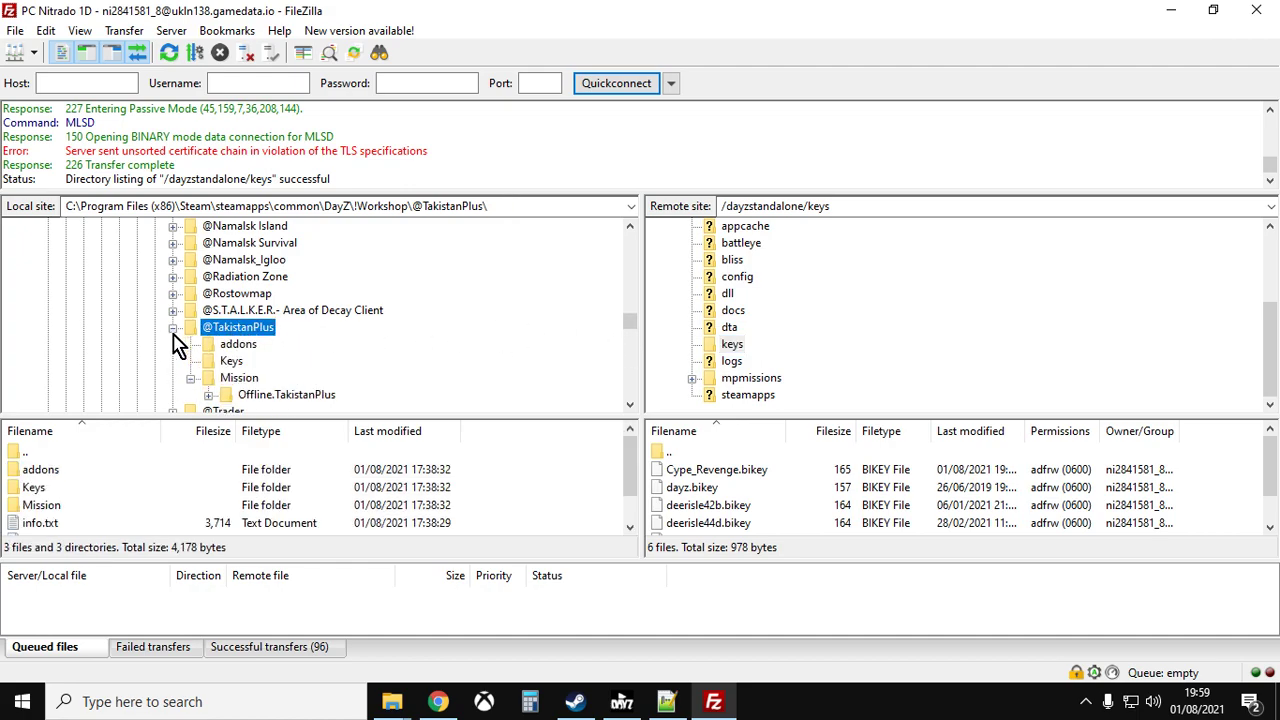
scroll(268, 362, "down", 1)
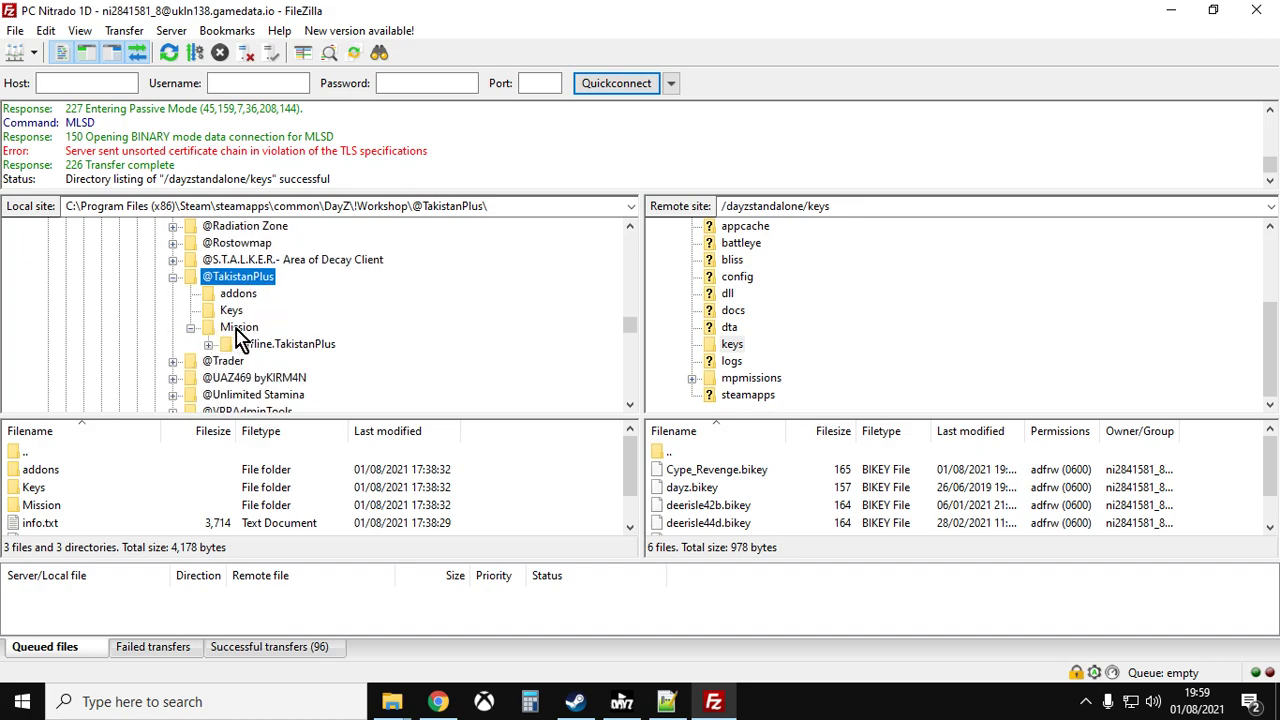
left_click(190, 327)
left_click(191, 328)
left_click(266, 345)
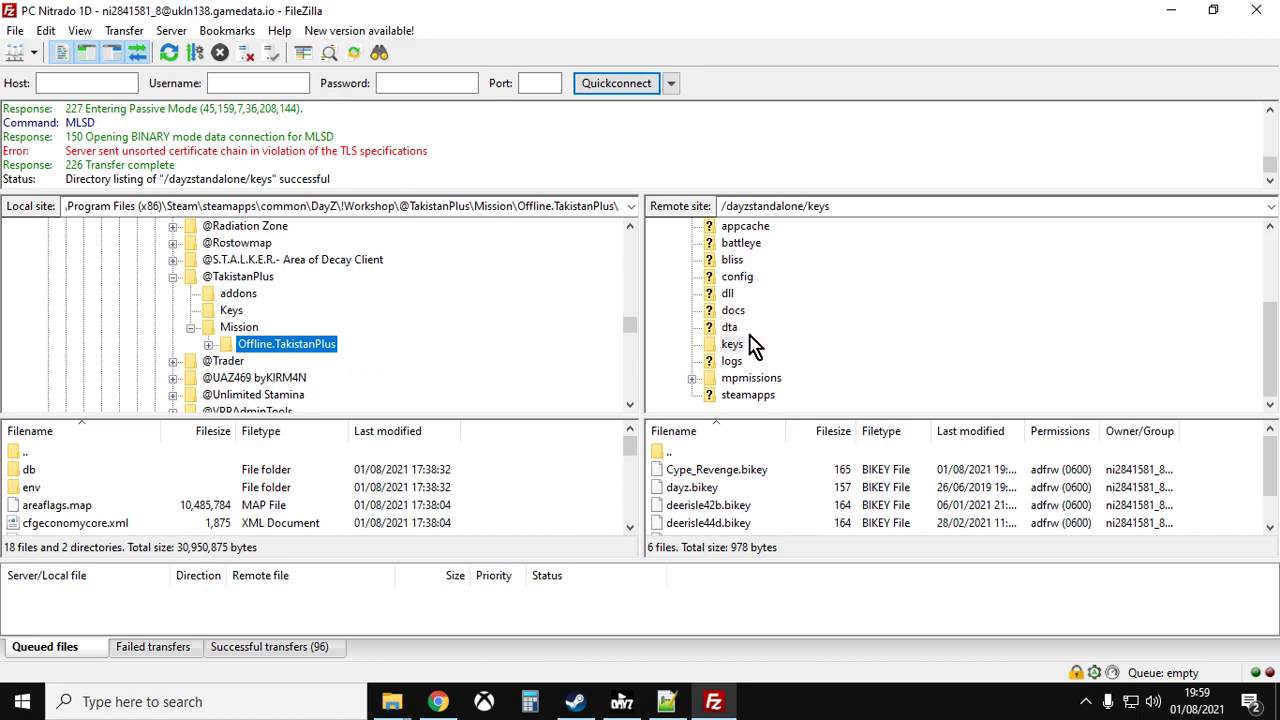
- Open remote mpmissions, check Offline.TakistanPlus's actions, then return to the Chrome browser
scroll(780, 357, "up", 3)
scroll(773, 283, "down", 3)
left_click(750, 379)
left_click(691, 379)
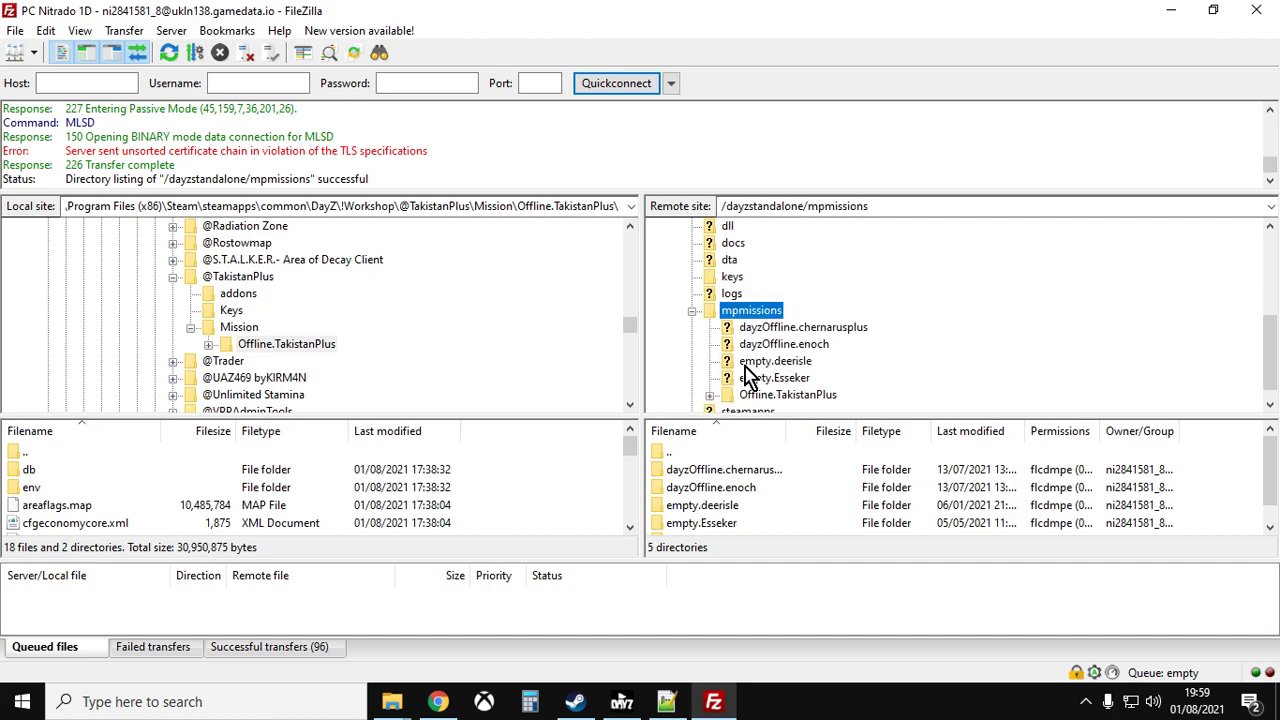
left_click(766, 318)
key("Escape")
left_click(291, 346)
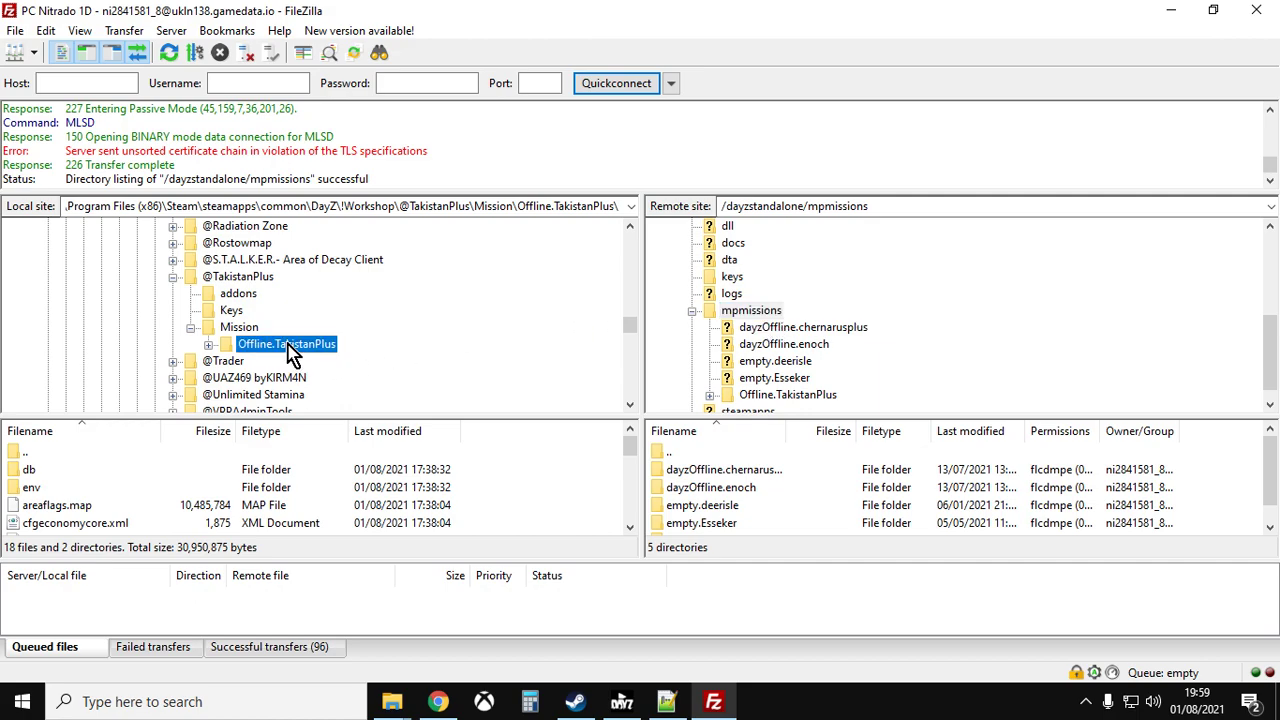
right_click(289, 351)
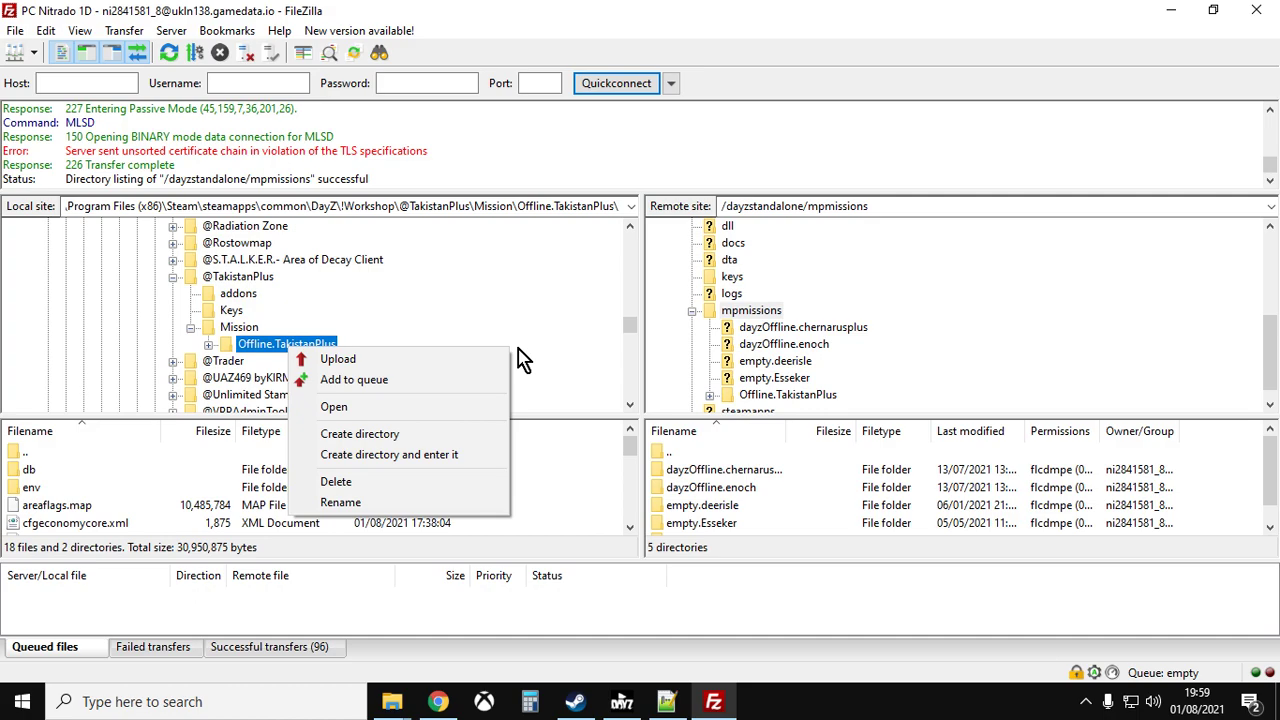
left_click(438, 701)
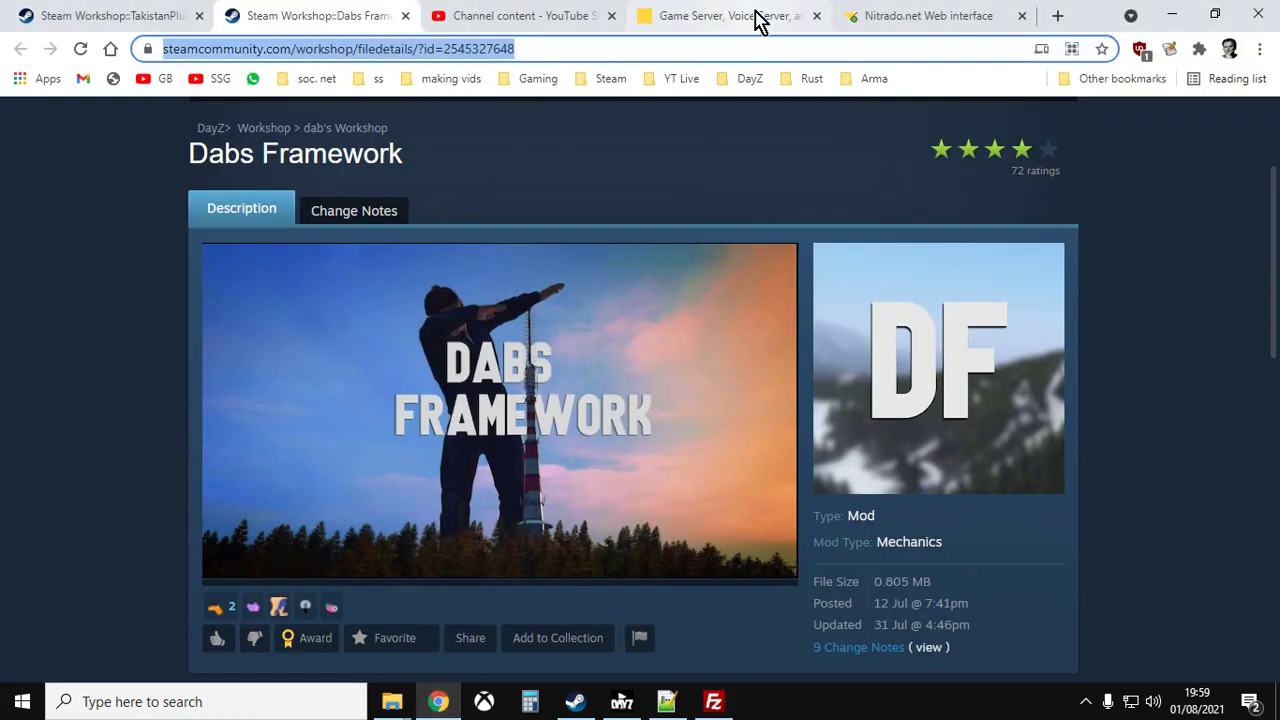
- Close the old Nitrado tab and open the web interface for the TakistanPlus DayZ server
left_click(757, 17)
left_click(1020, 20)
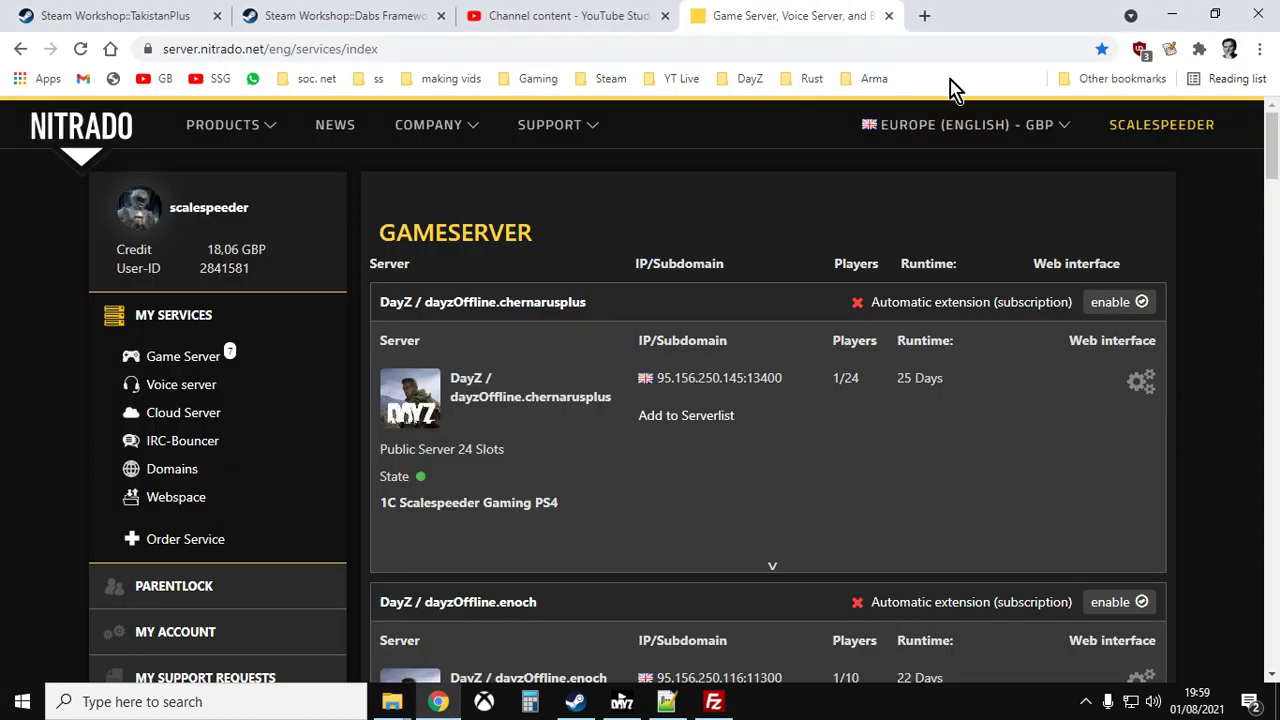
scroll(785, 263, "down", 11)
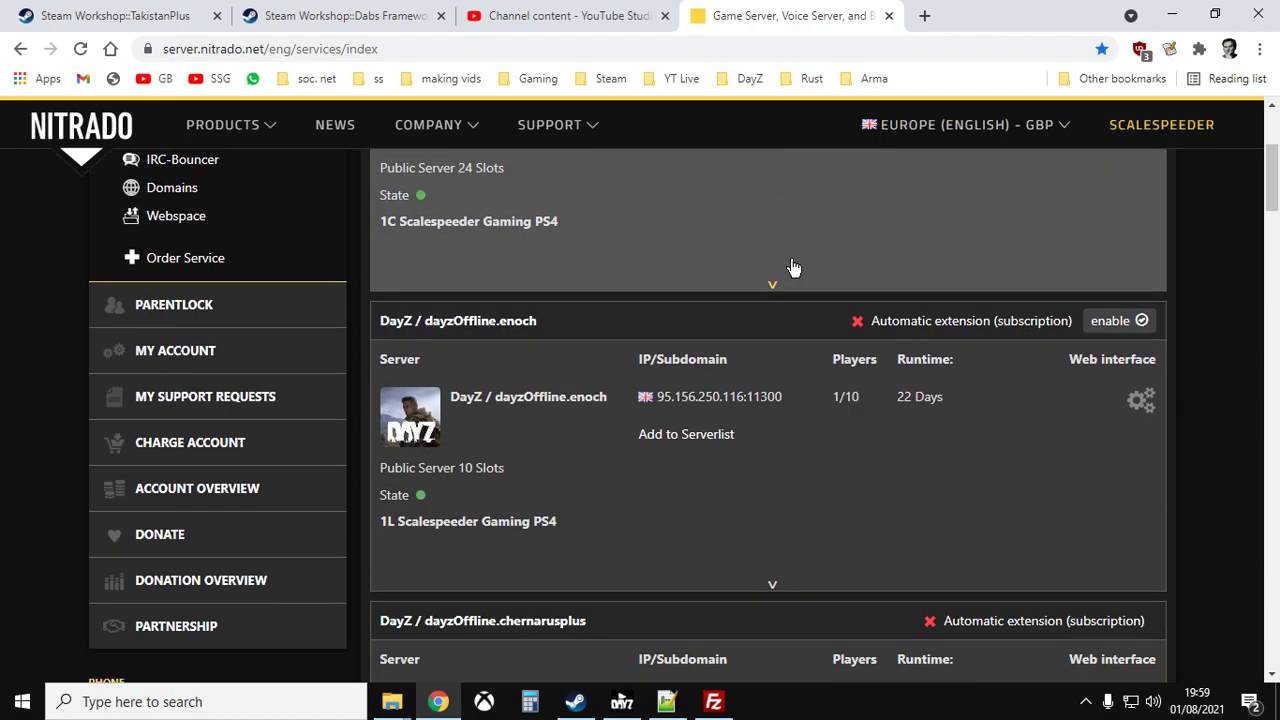
scroll(785, 263, "down", 7)
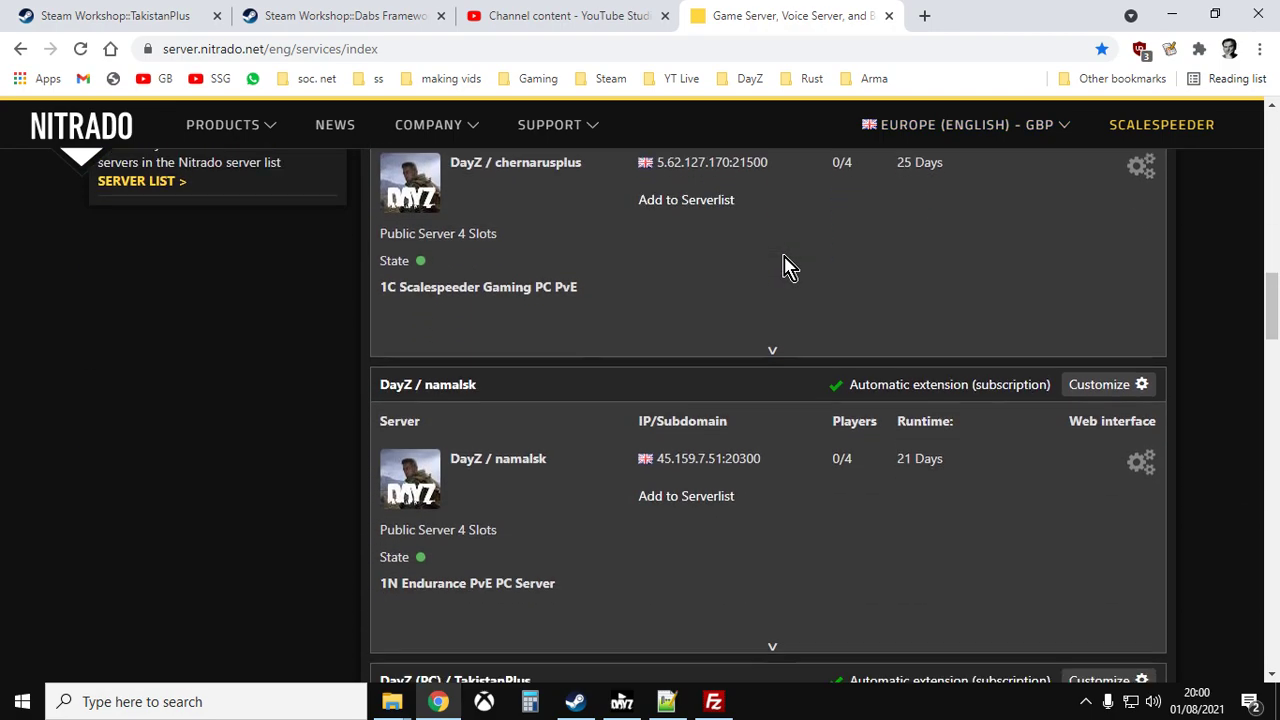
scroll(560, 373, "up", 1)
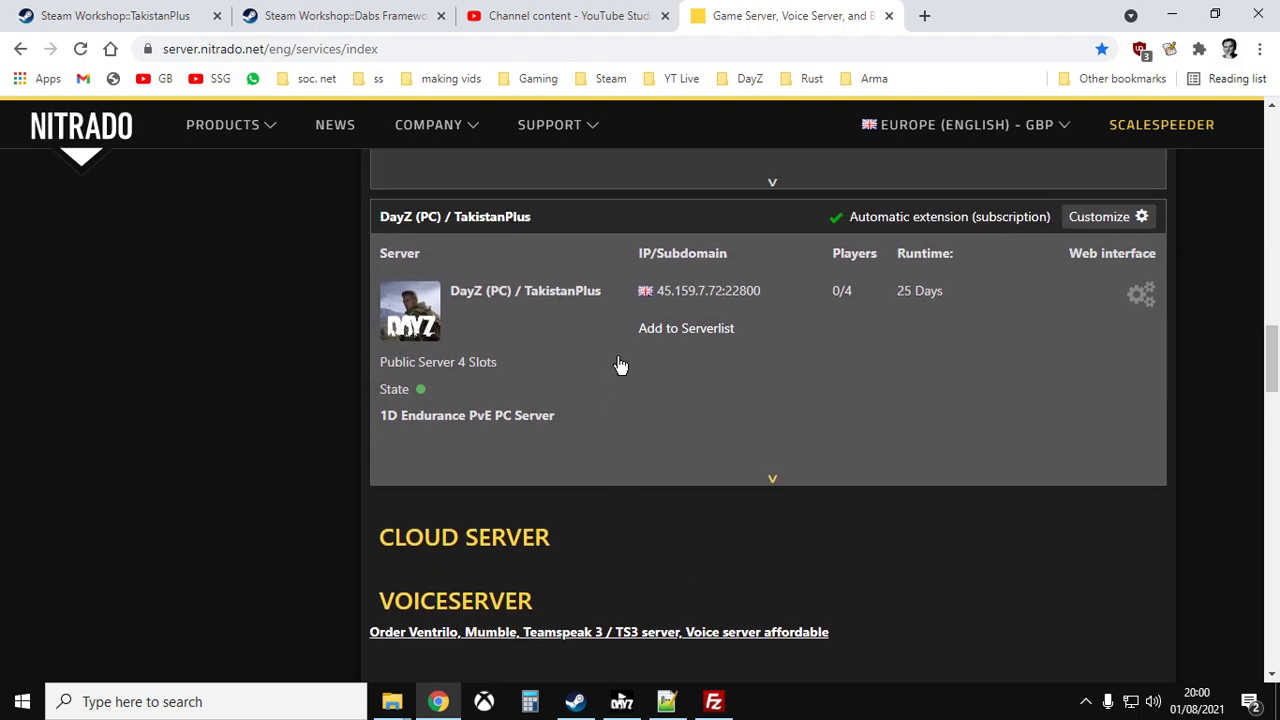
left_click(1143, 305)
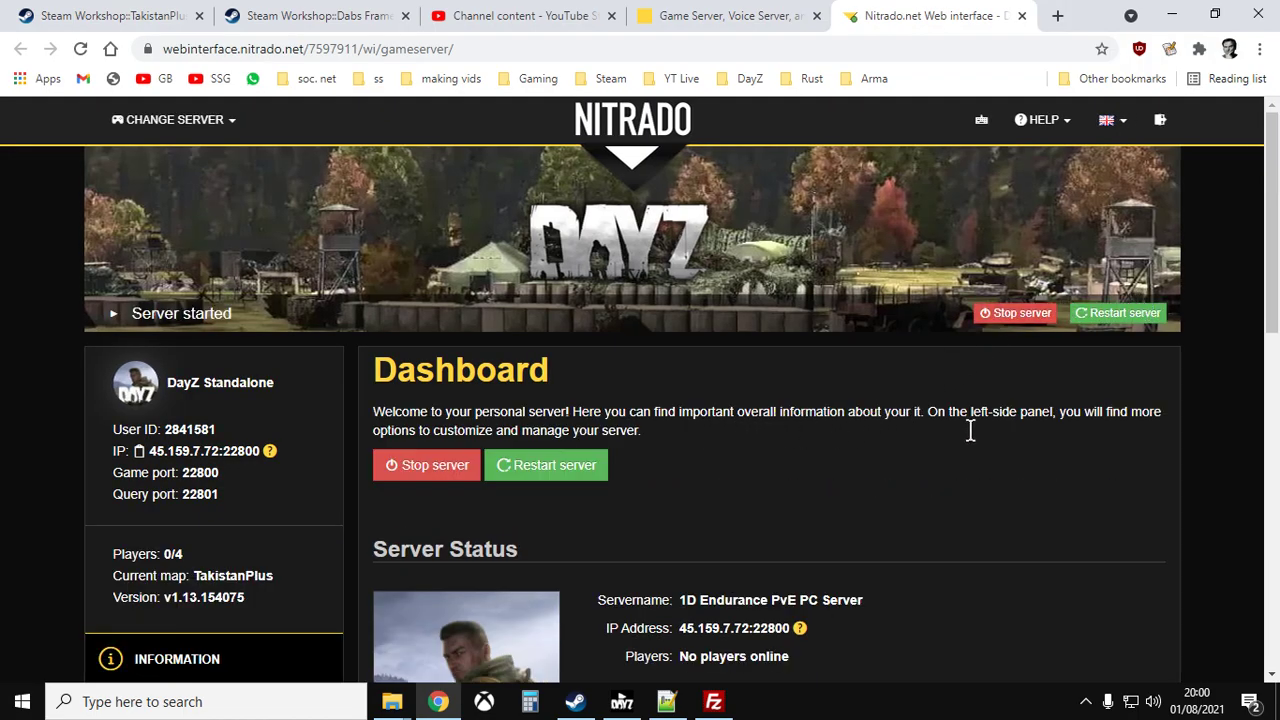
- Stop the TakistanPlus server and confirm the Stop prompt
left_click(1030, 318)
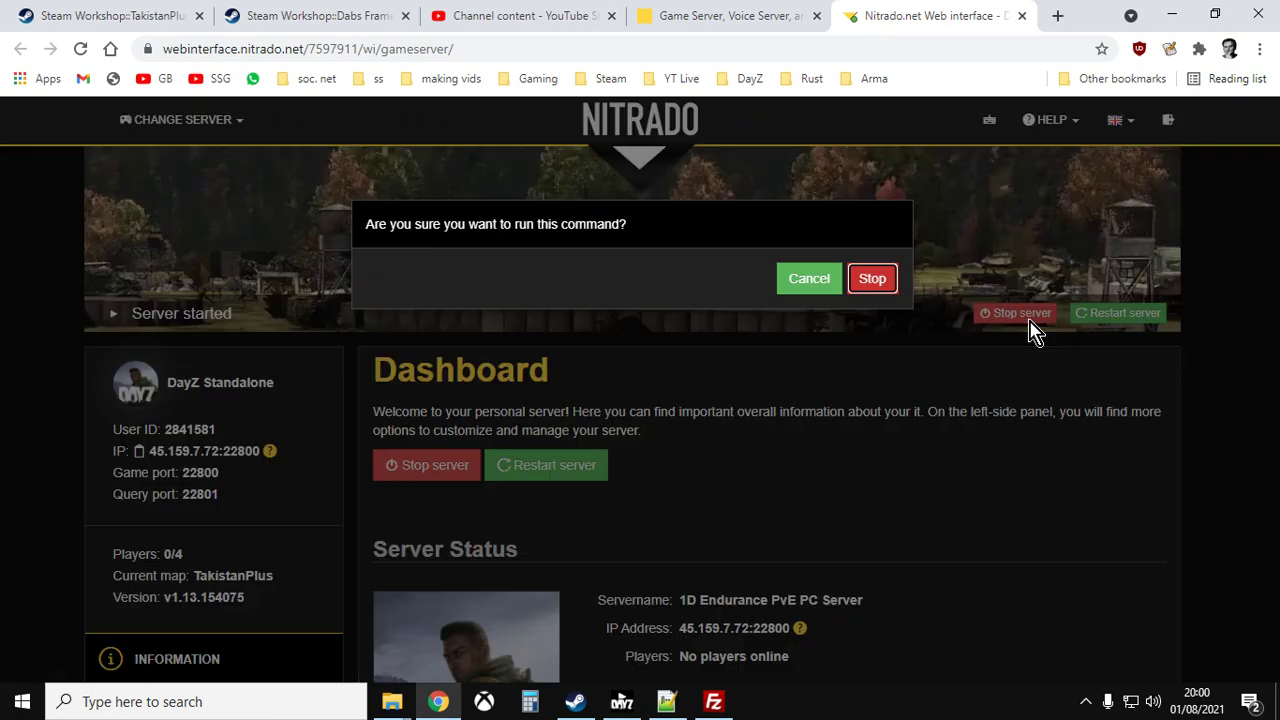
left_click(873, 282)
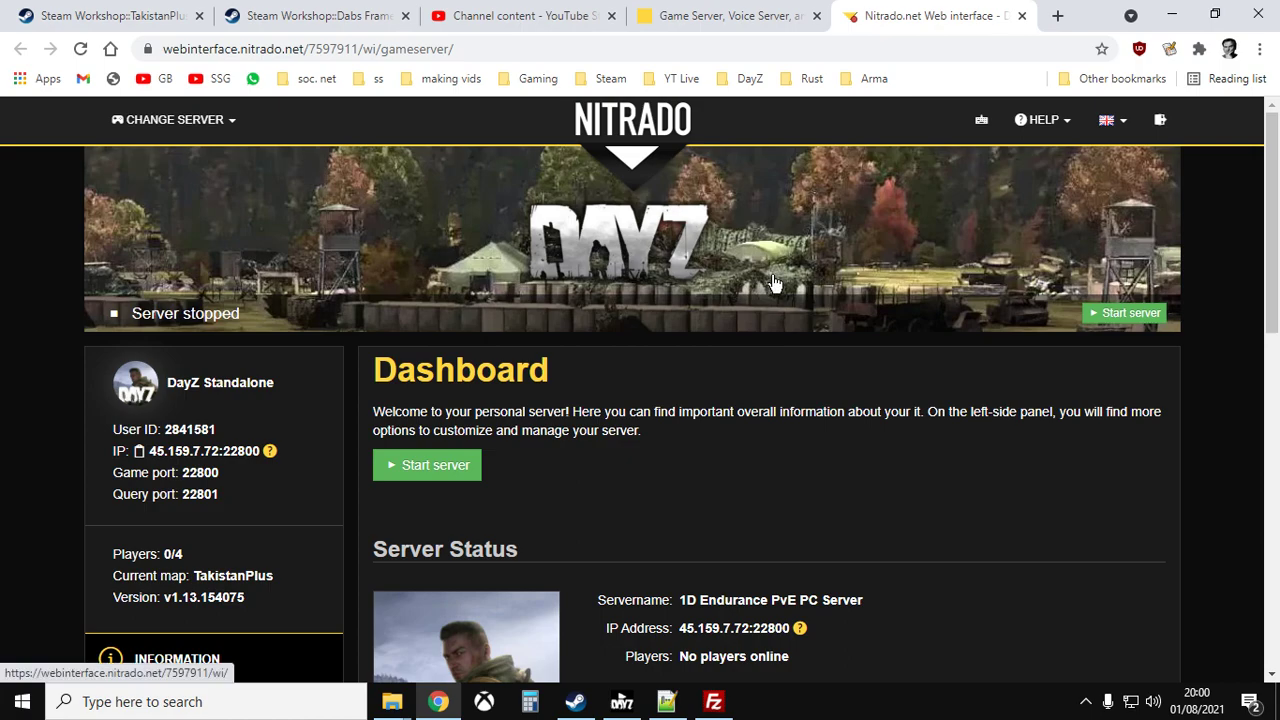
scroll(760, 285, "down", 5)
scroll(700, 300, "down", 2)
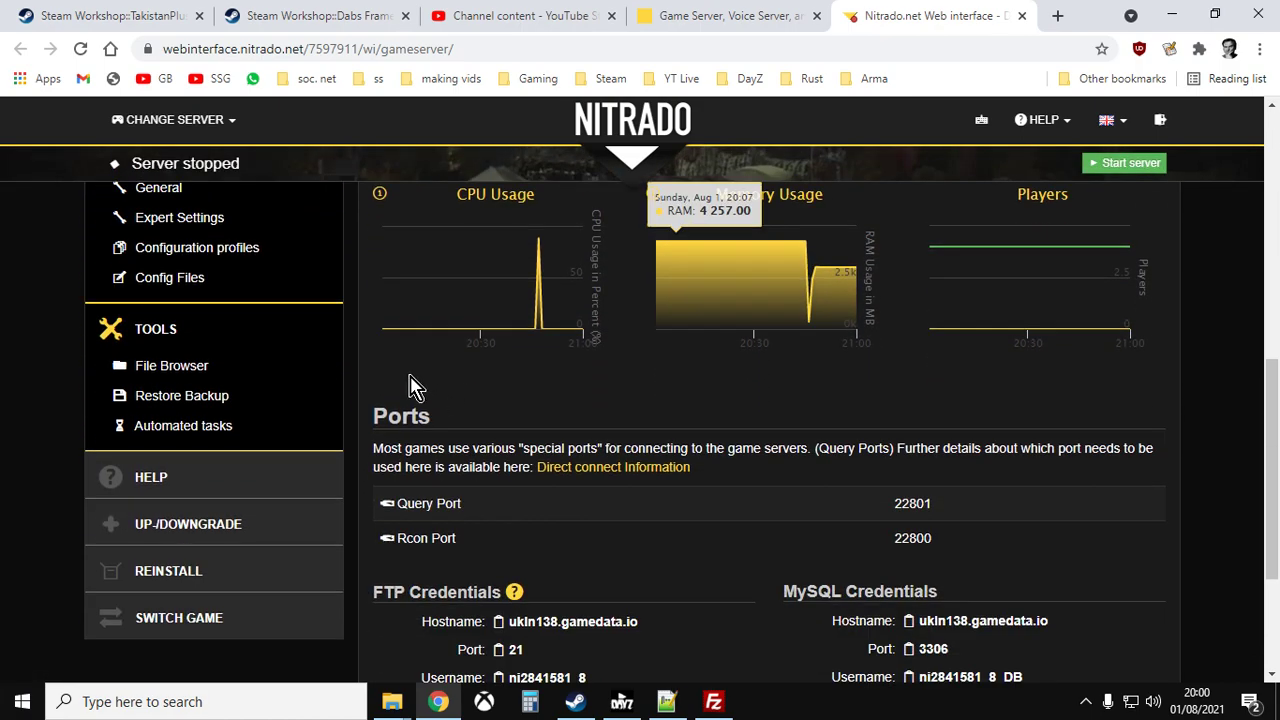
scroll(410, 380, "up", 1)
scroll(410, 380, "up", 1)
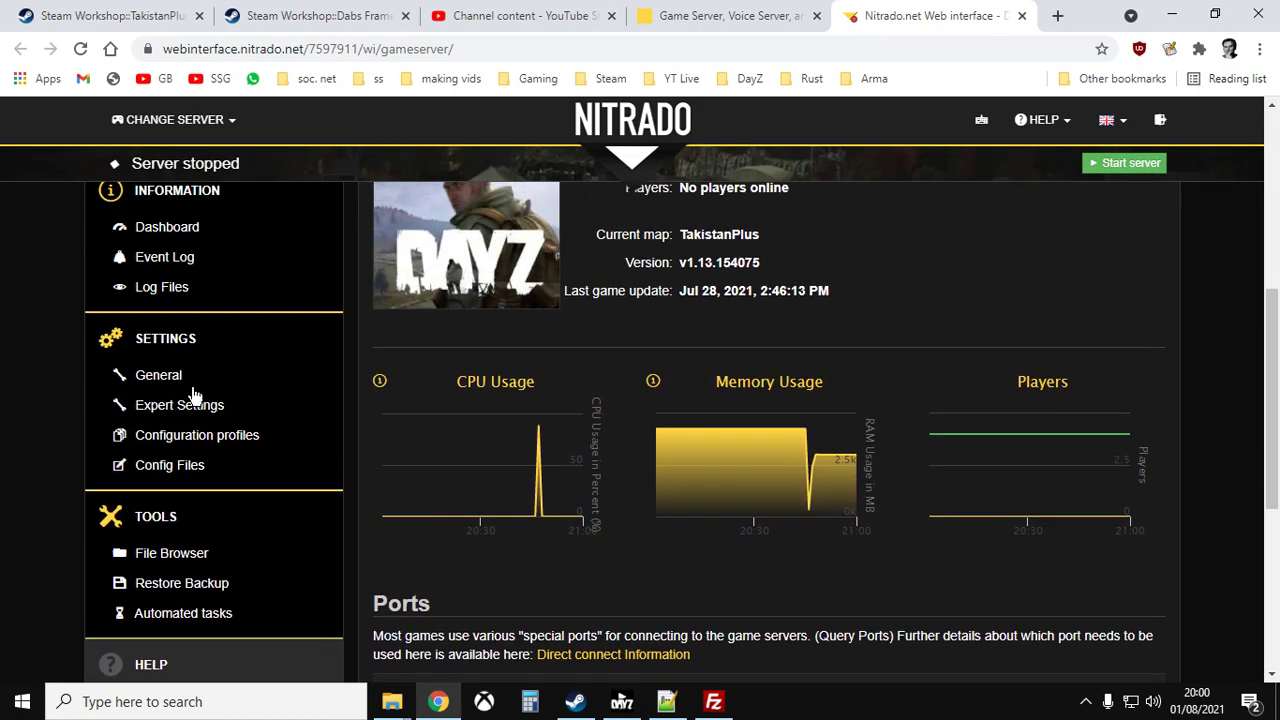
left_click(174, 400)
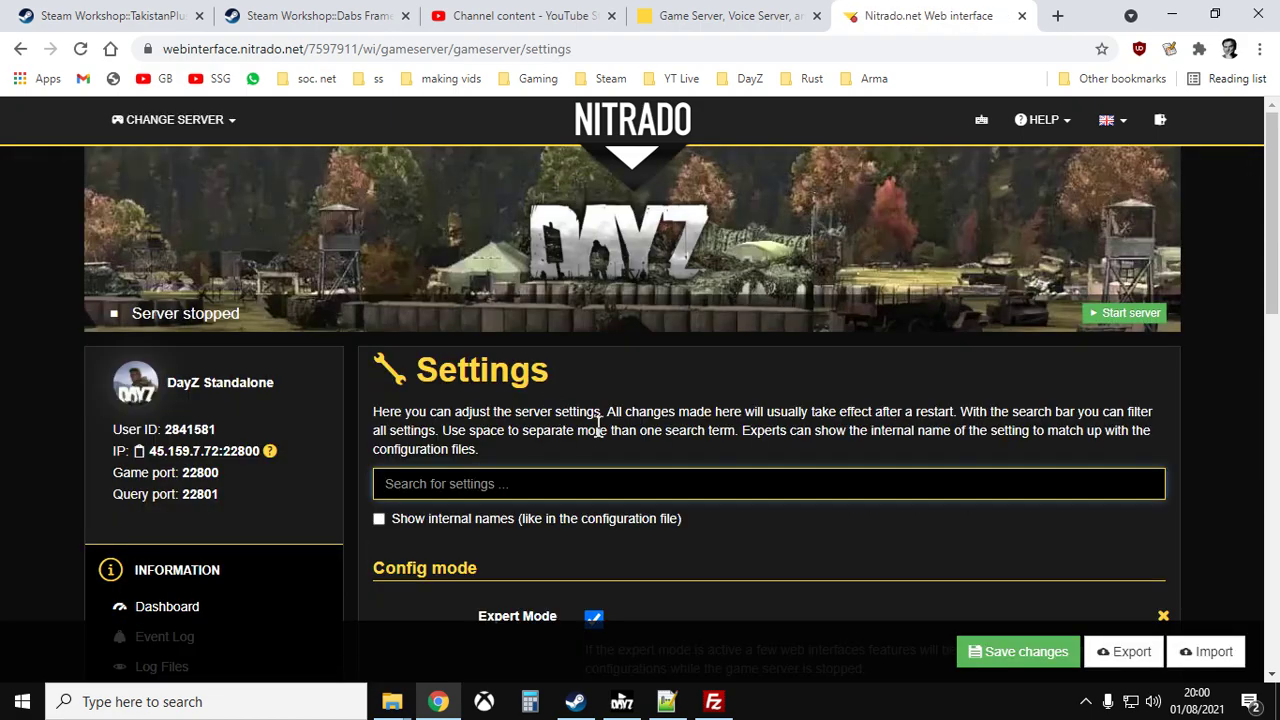
scroll(665, 455, "down", 3)
scroll(665, 455, "down", 6)
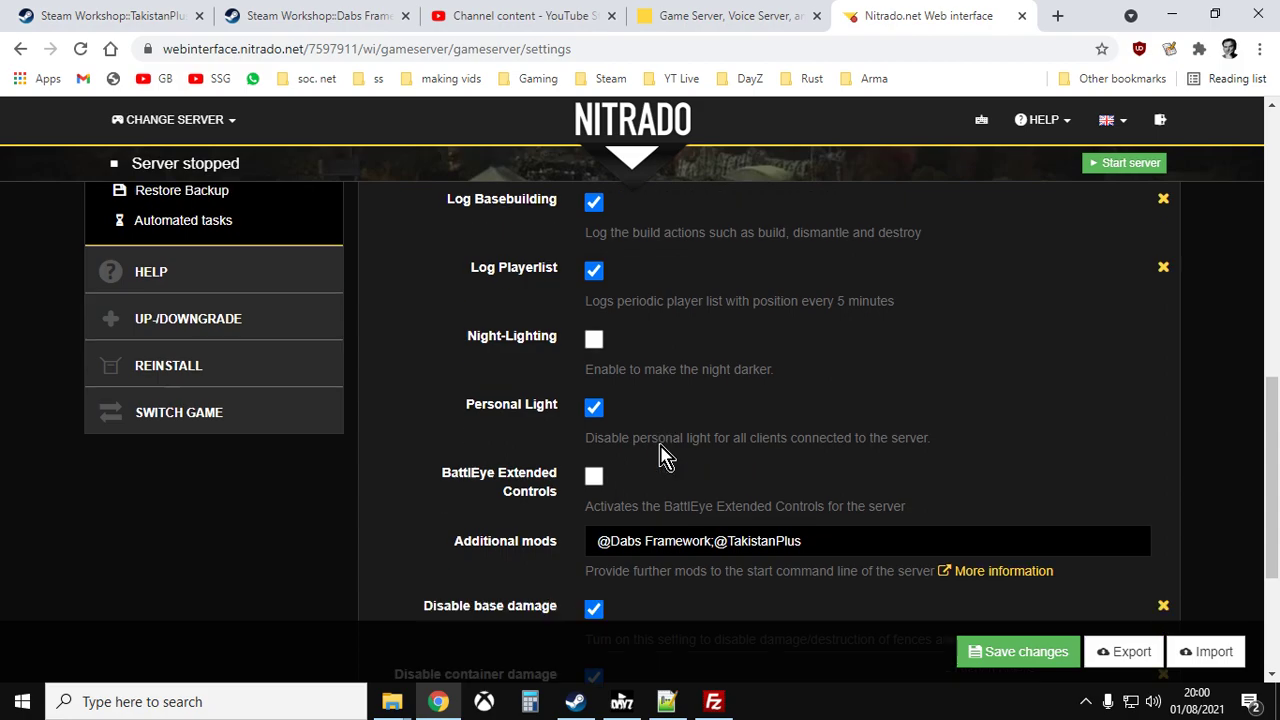
scroll(660, 455, "down", 1)
left_click_drag(455, 377, 558, 385)
double_click(565, 389)
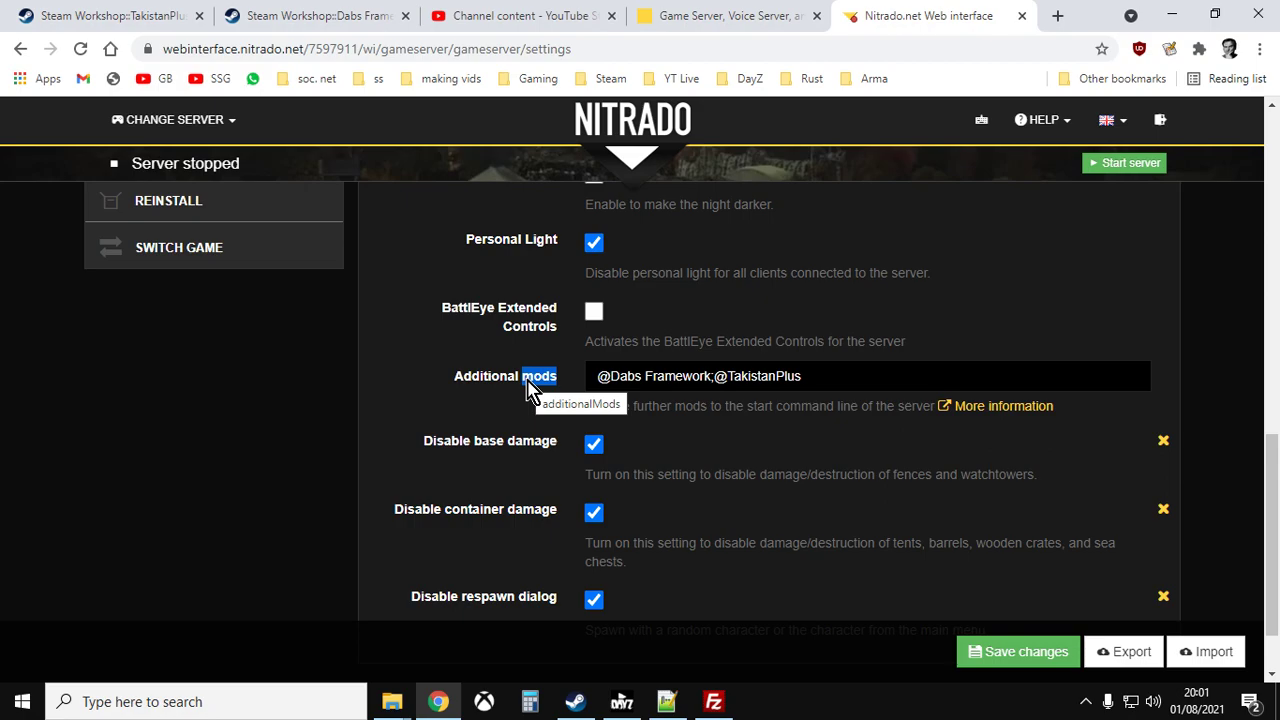
left_click(862, 388)
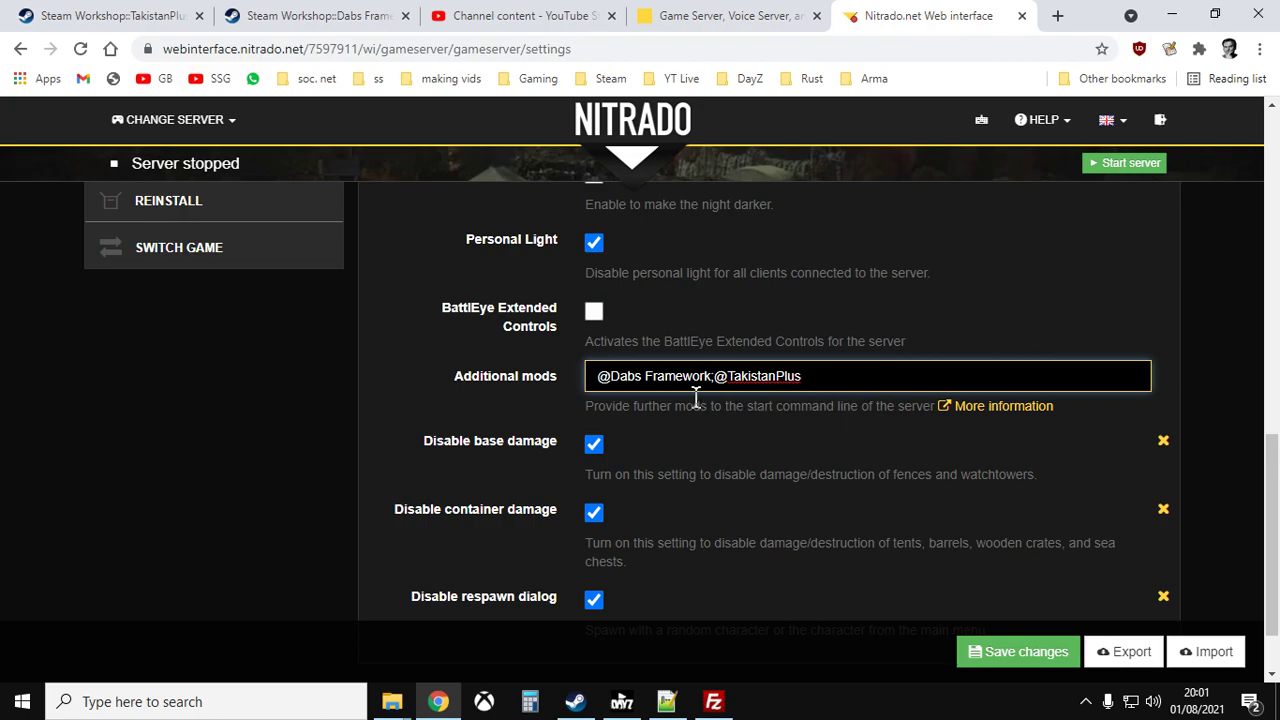